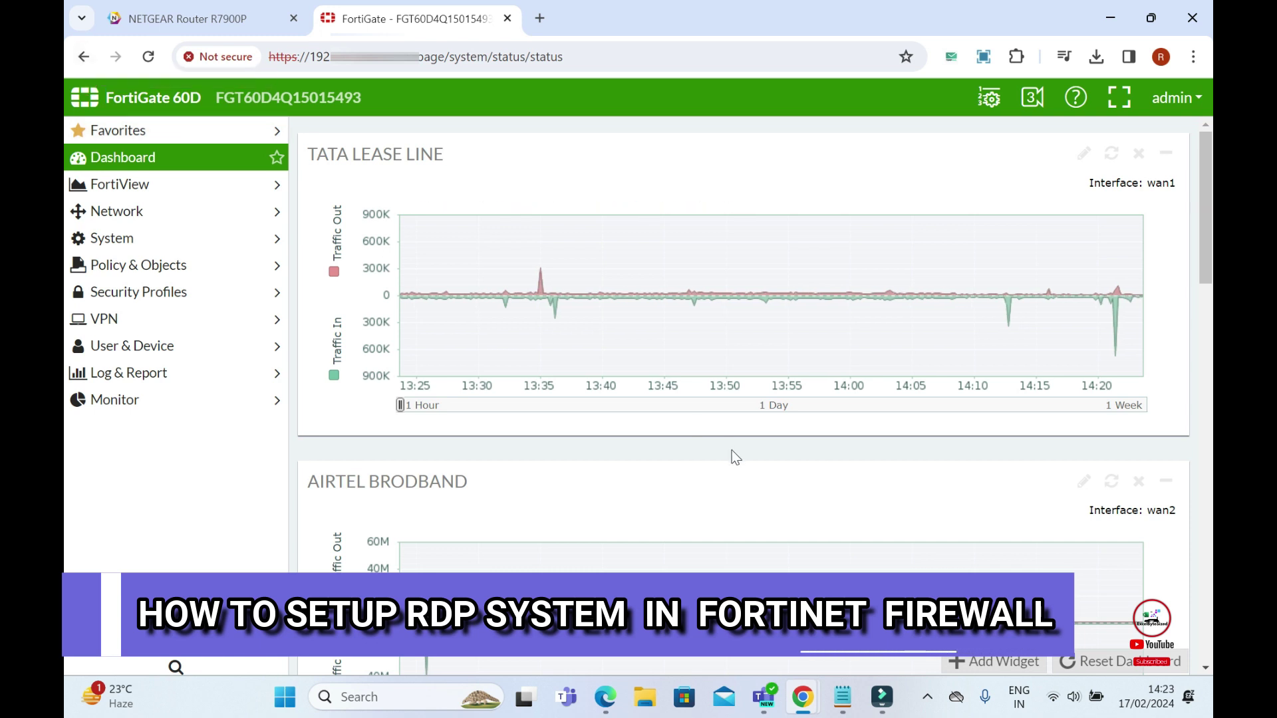
- Open the RDP_SYMANTECHSRV virtual IP's edit page under Policy & Objects > Virtual IPs
{"action": "left_click", "coordinate": [171, 160]}
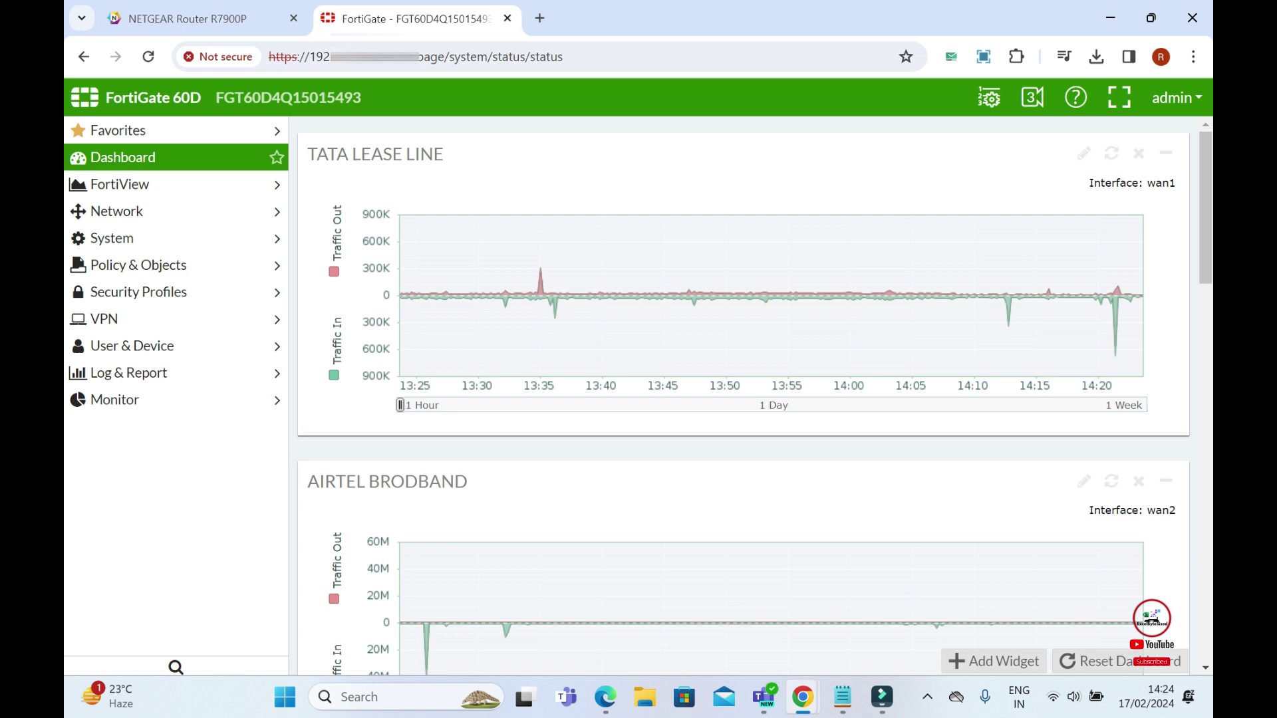
{"action": "left_click", "coordinate": [170, 266]}
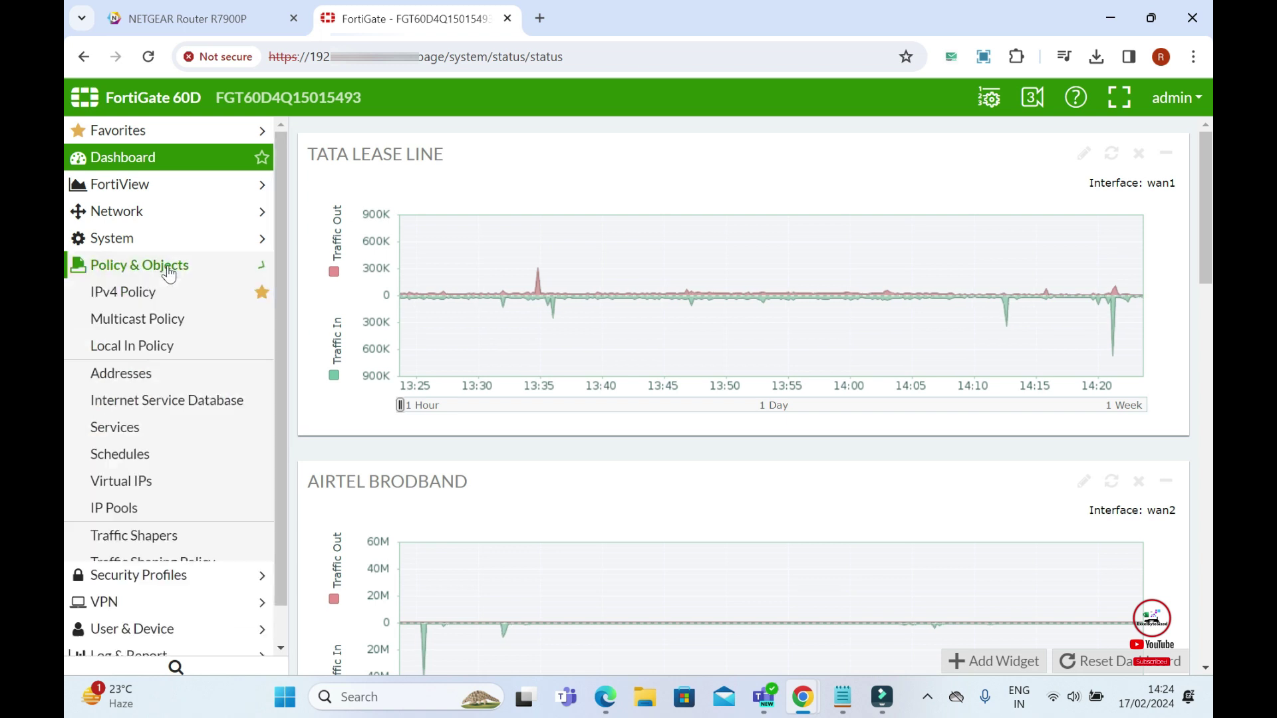
{"action": "left_click", "coordinate": [147, 491]}
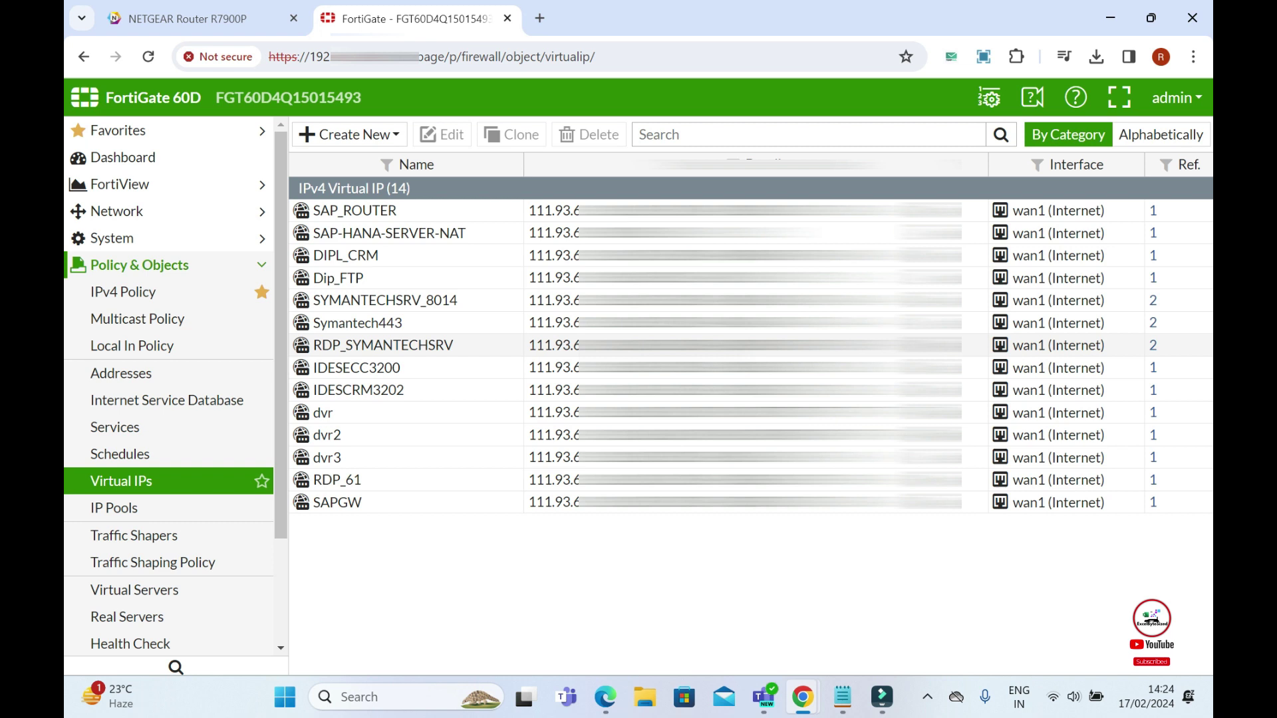
{"action": "left_click", "coordinate": [400, 349]}
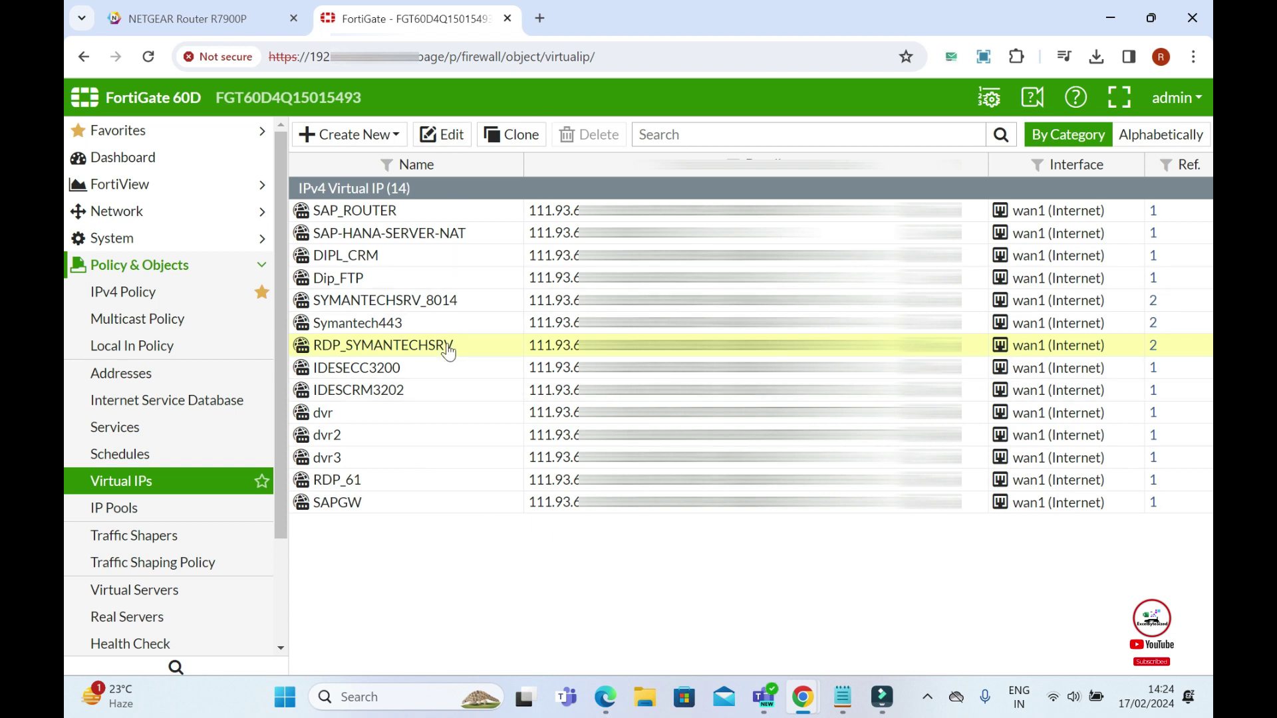
{"action": "left_click", "coordinate": [452, 142]}
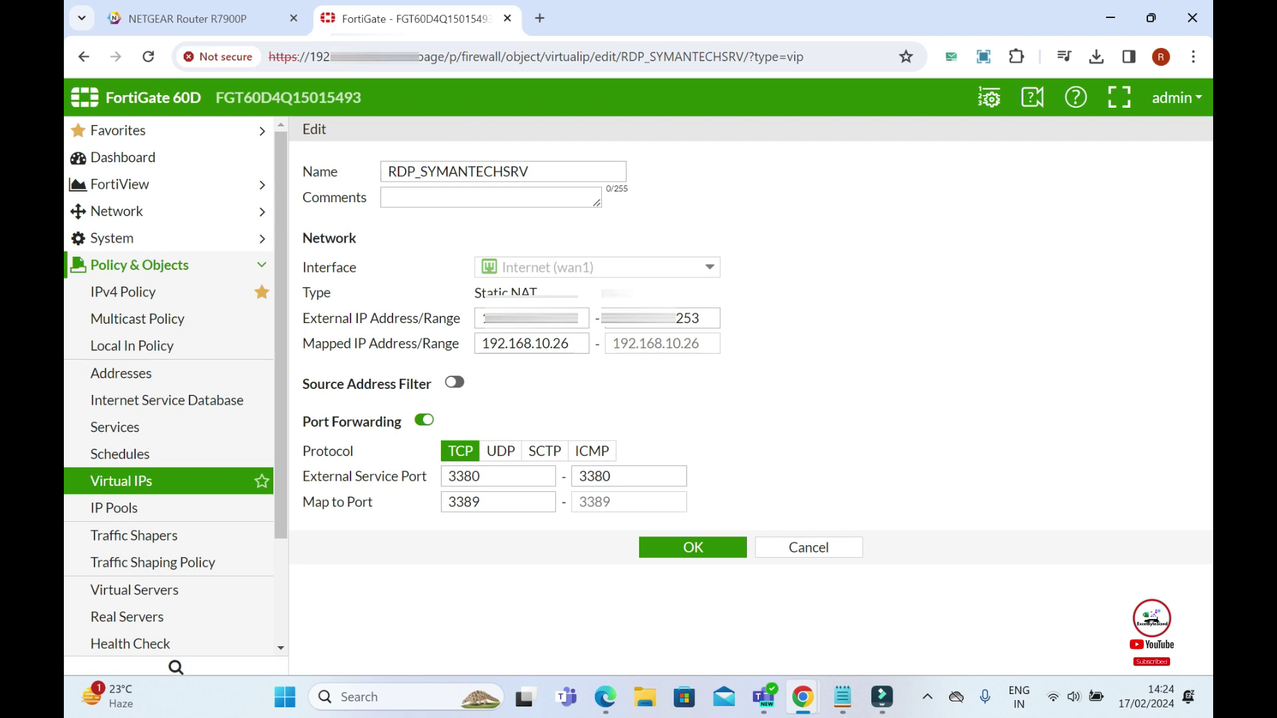
- Select the RDP_SYMANTECHSRV name text in the edit form
{"action": "left_click_drag", "start_coordinate": [530, 172], "coordinate": [365, 173]}
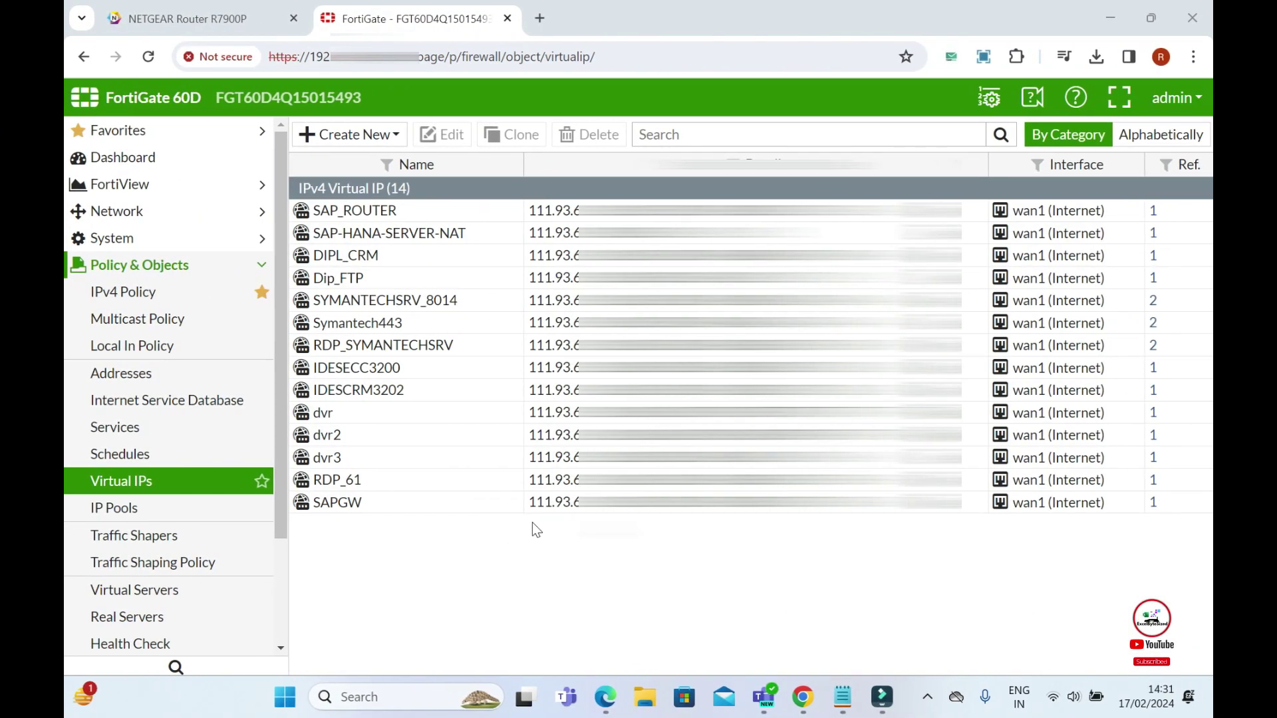
- Create a single virtual IP named 'TEST RDP' on interface Internet (wan1)
{"action": "left_click", "coordinate": [369, 135]}
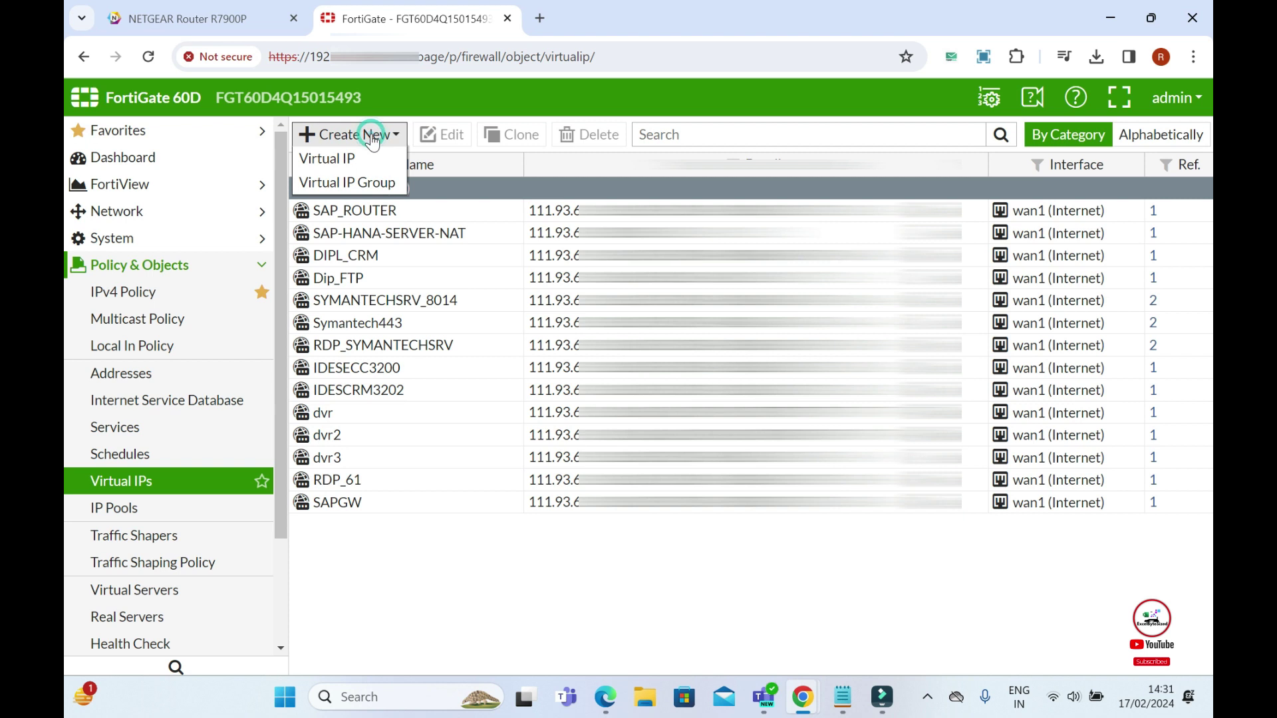
{"action": "left_click", "coordinate": [340, 161]}
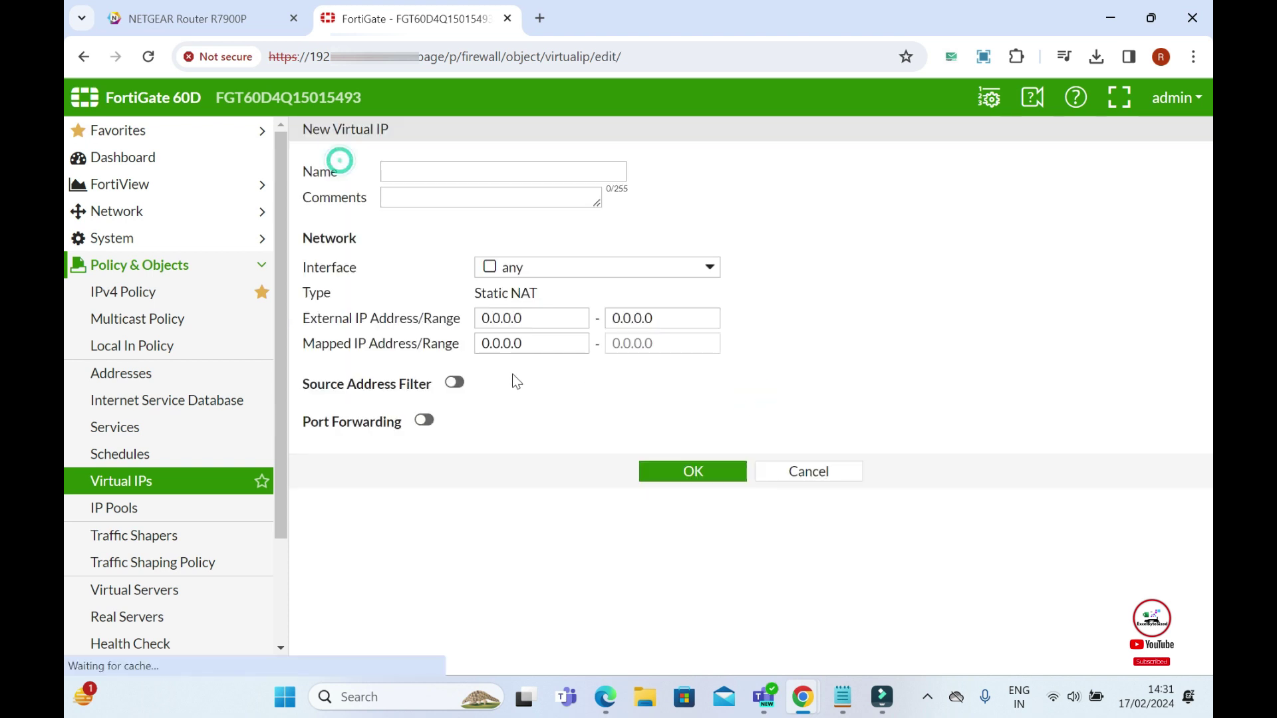
{"action": "left_click", "coordinate": [452, 171]}
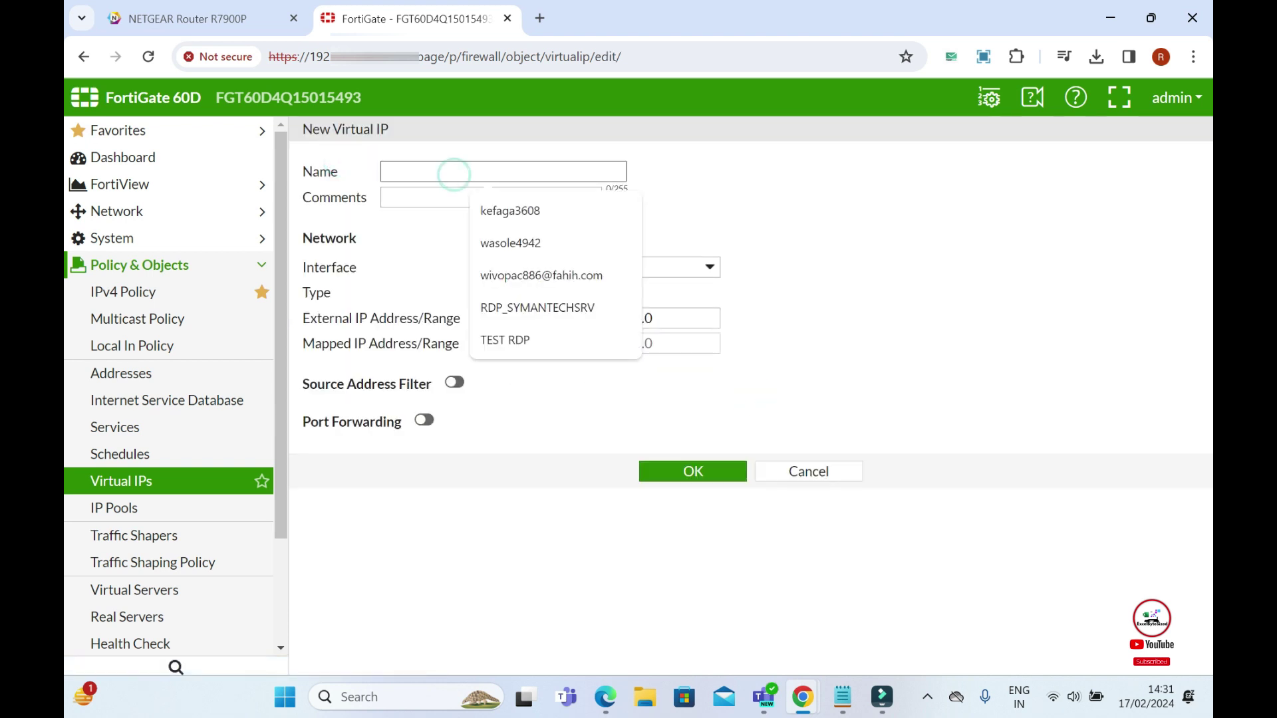
{"action": "type", "text": "TESt"}
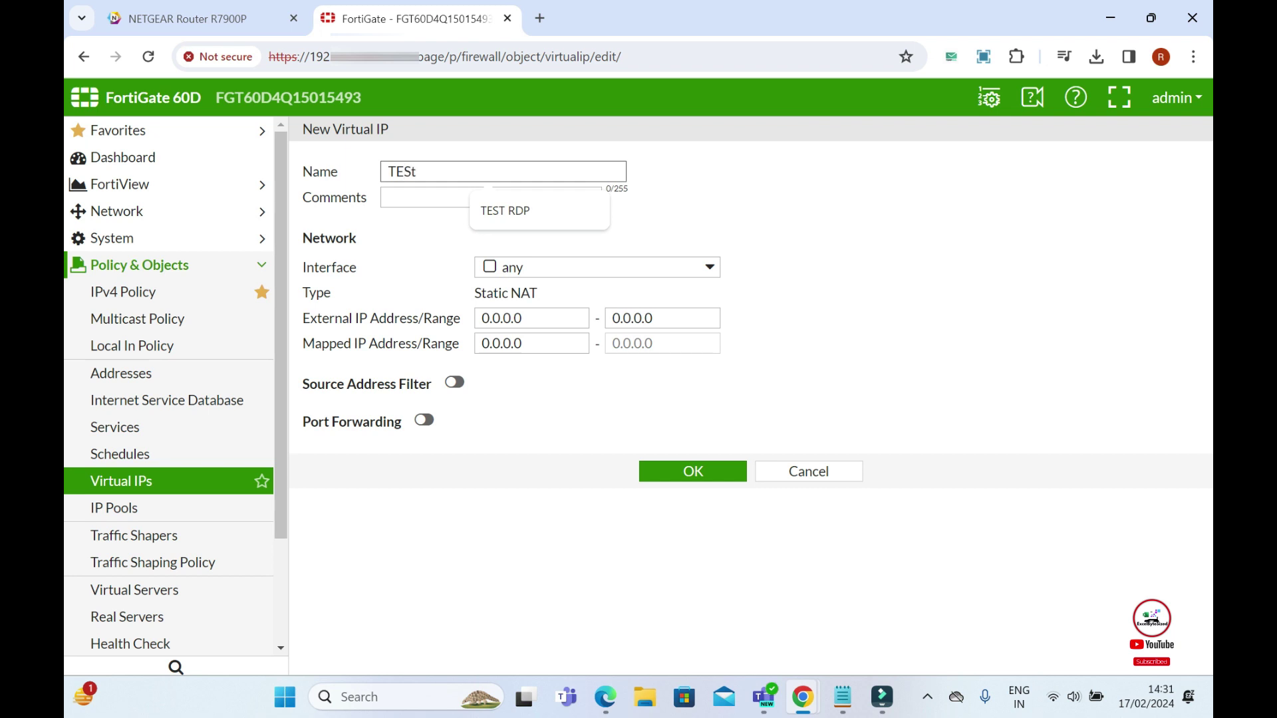
{"action": "left_click", "coordinate": [512, 209]}
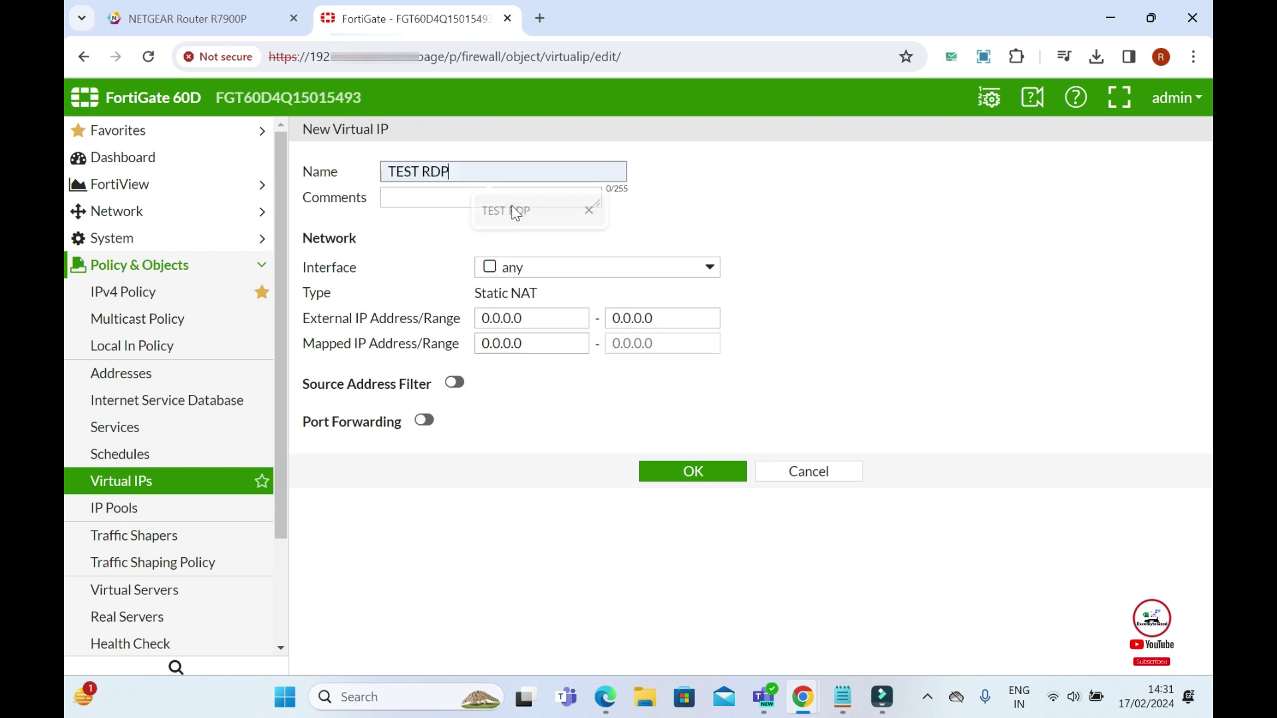
{"action": "left_click", "coordinate": [528, 273]}
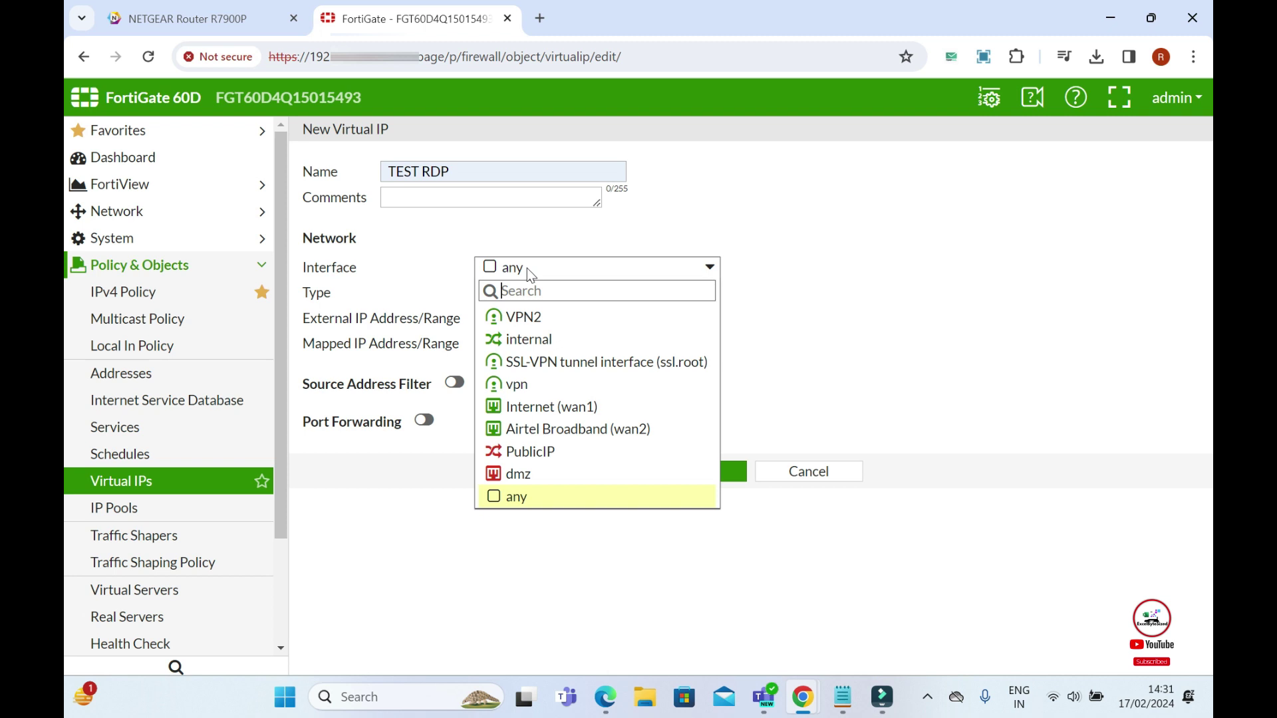
{"action": "left_click", "coordinate": [595, 405]}
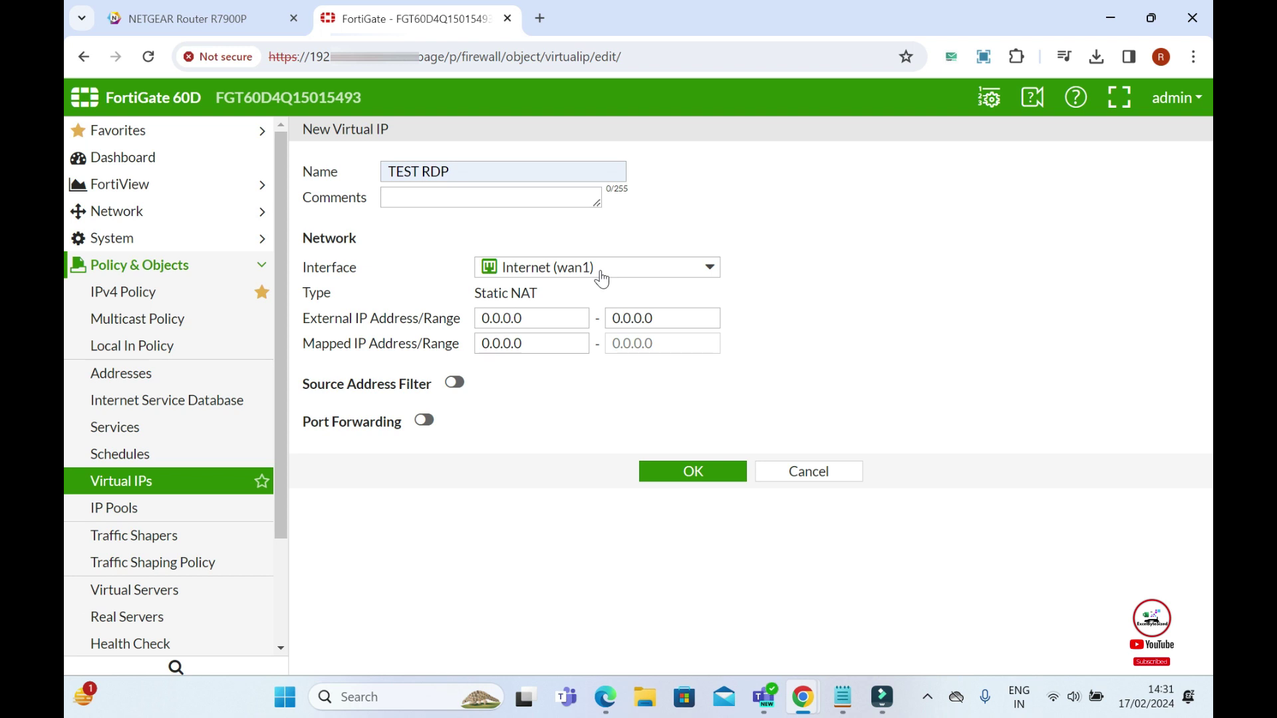
- Replace the default external IP address with the suggested external address
{"action": "left_click", "coordinate": [530, 319]}
{"action": "key", "text": "BackSpace"}
{"action": "key", "text": "BackSpace"}
{"action": "key", "text": "BackSpace"}
{"action": "key", "text": "BackSpace"}
{"action": "key", "text": "BackSpace"}
{"action": "key", "text": "BackSpace"}
{"action": "key", "text": "BackSpace"}
{"action": "type", "text": "1"}
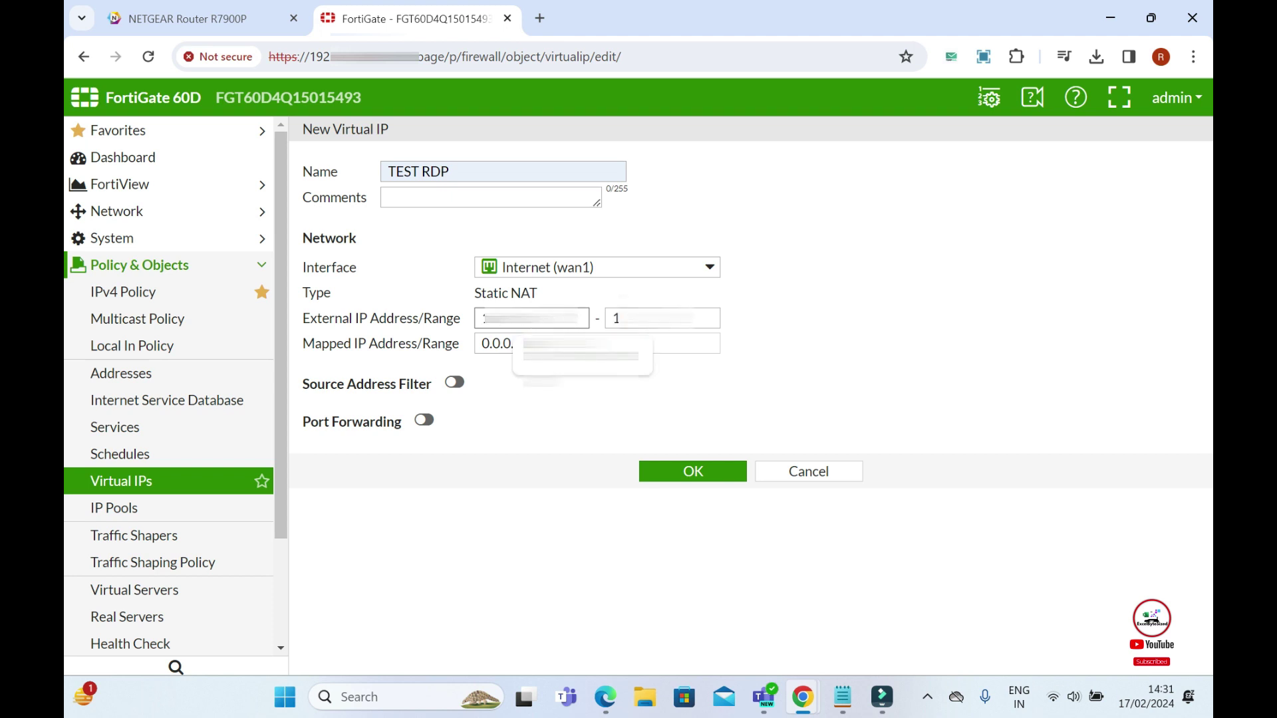
{"action": "key", "text": "Down"}
{"action": "key", "text": "Return"}
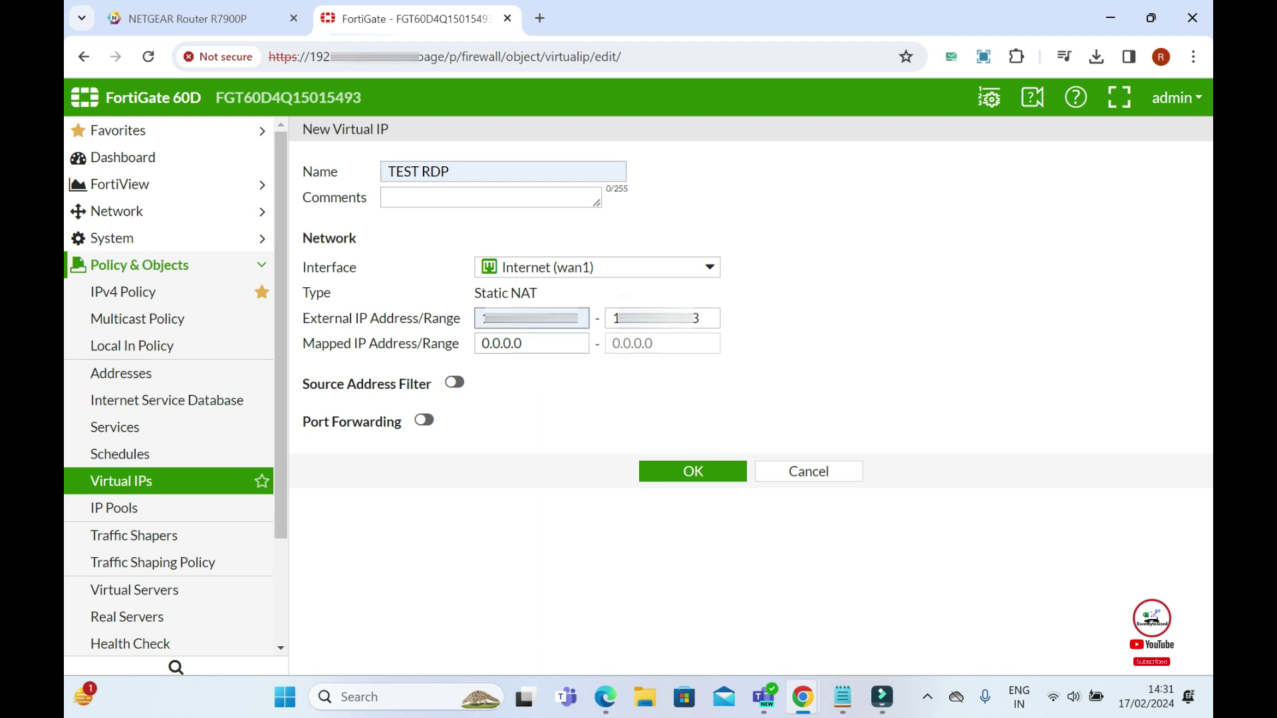
- Set the mapped IP address to 192.168.10.61 and enable port forwarding
{"action": "left_click", "coordinate": [522, 343]}
{"action": "key", "text": "BackSpace"}
{"action": "key", "text": "BackSpace"}
{"action": "key", "text": "BackSpace"}
{"action": "key", "text": "BackSpace"}
{"action": "key", "text": "BackSpace"}
{"action": "key", "text": "BackSpace"}
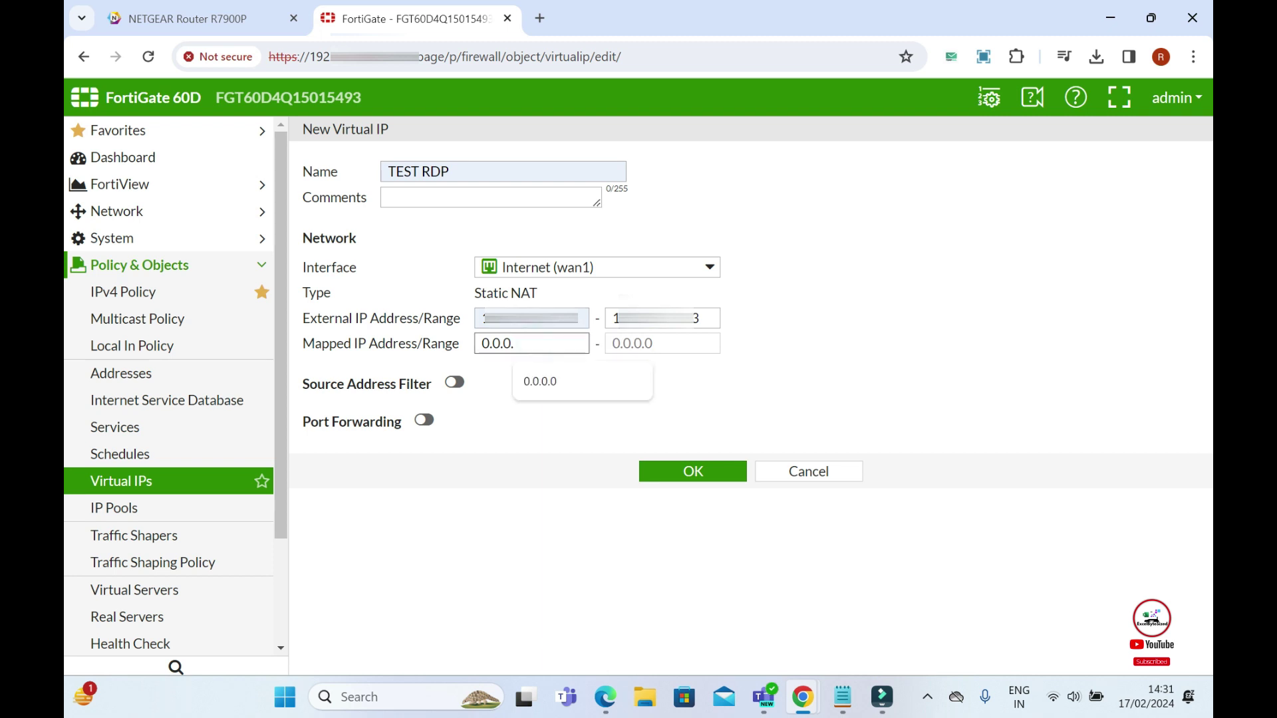
{"action": "key", "text": "BackSpace"}
{"action": "type", "text": "192"}
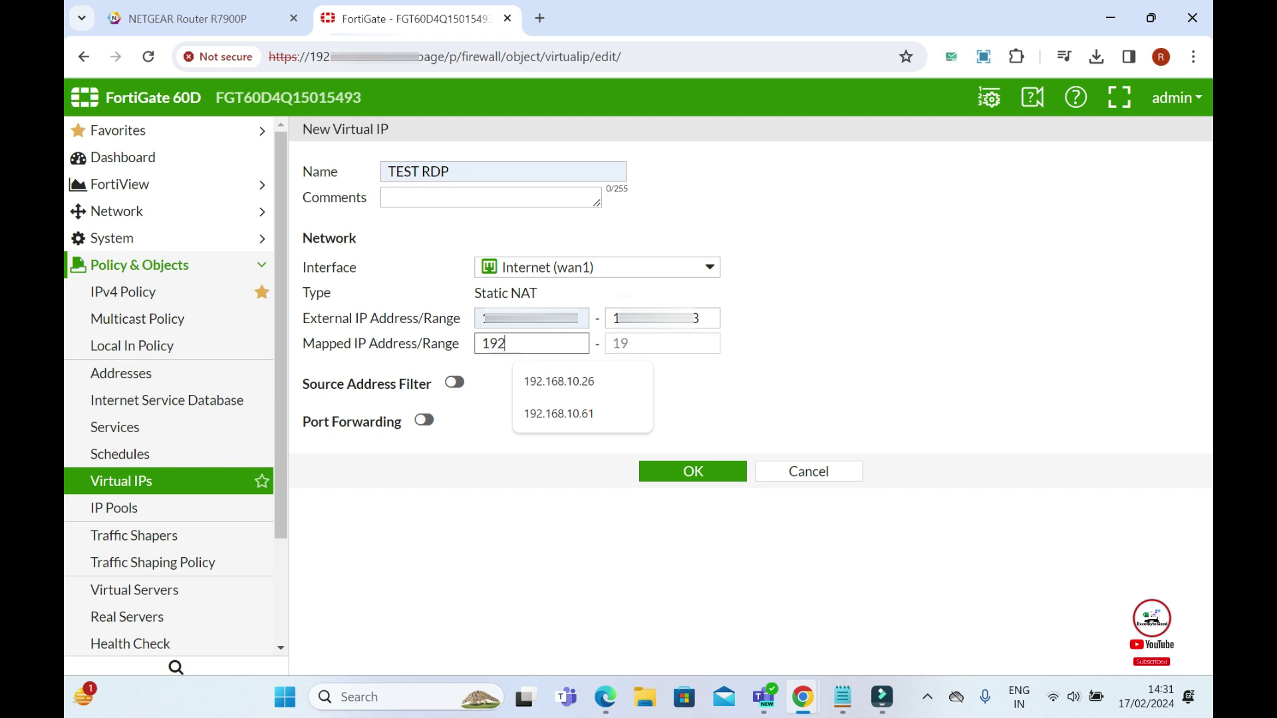
{"action": "type", "text": ".168."}
{"action": "left_click", "coordinate": [582, 419]}
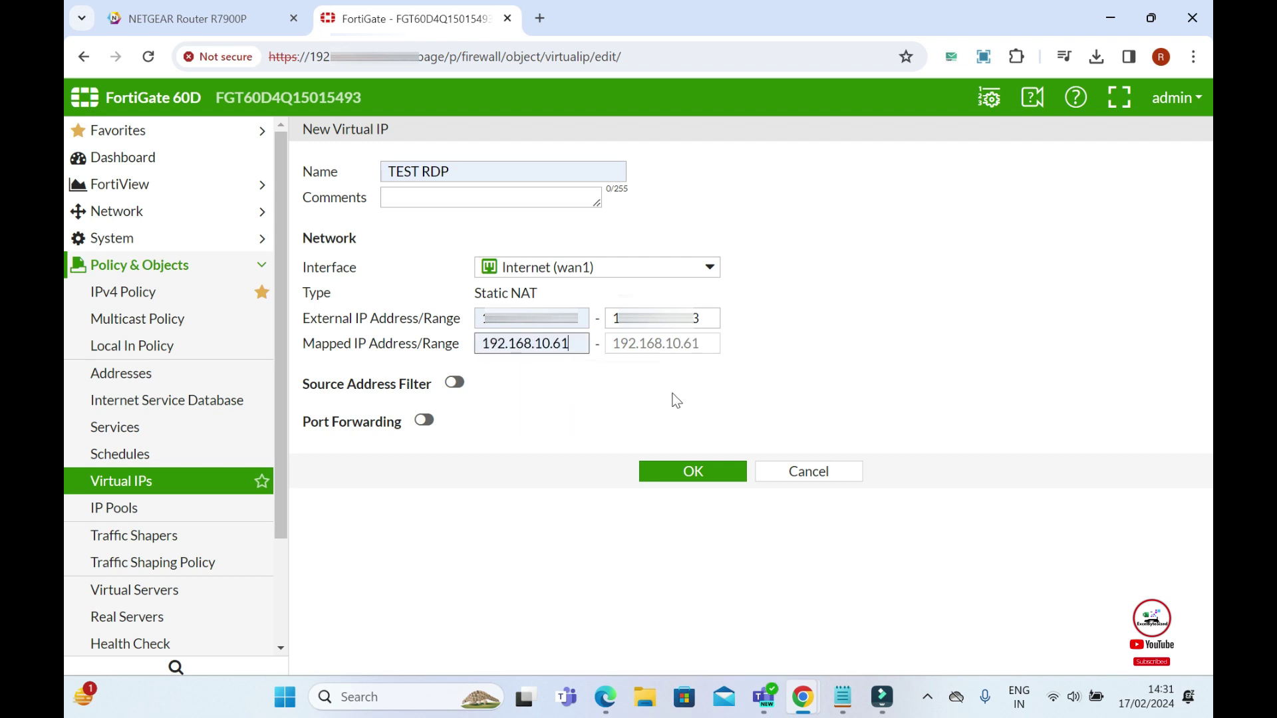
{"action": "left_click", "coordinate": [424, 420]}
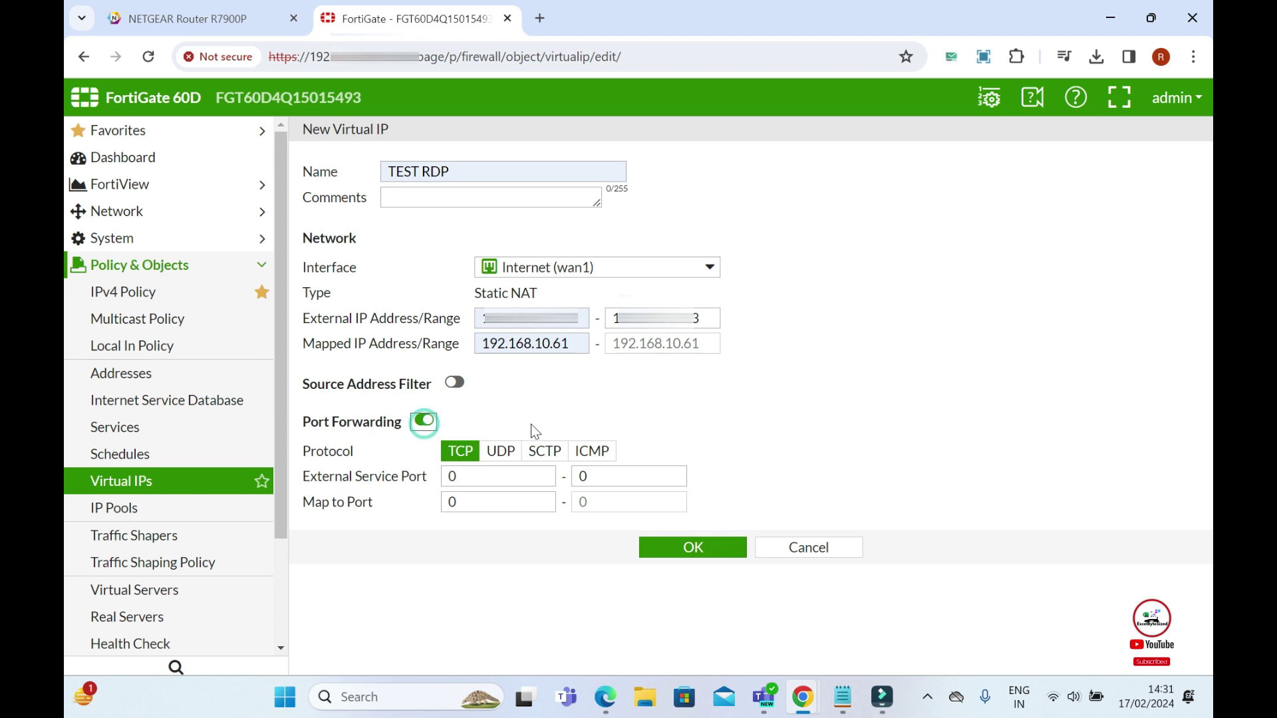
- Forward external service port 2345 to mapped port 3389
{"action": "left_click", "coordinate": [466, 477]}
{"action": "key", "text": "BackSpace"}
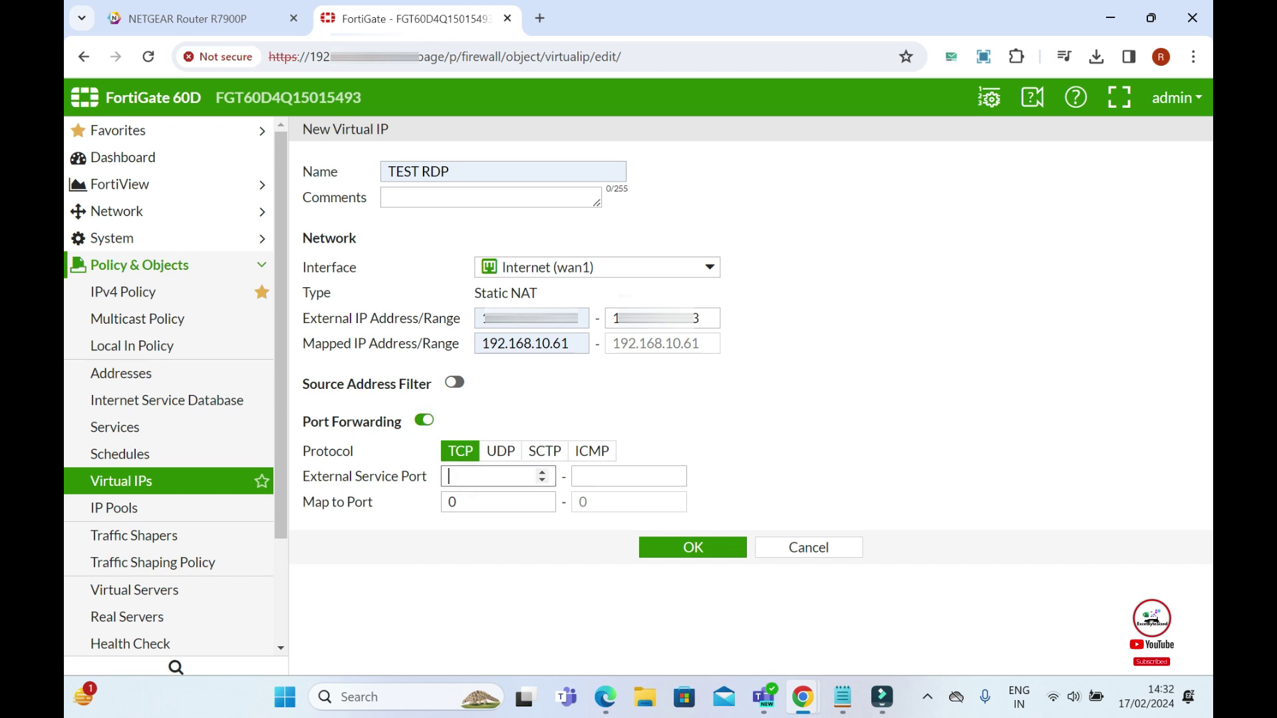
{"action": "type", "text": "2345"}
{"action": "left_click", "coordinate": [479, 502]}
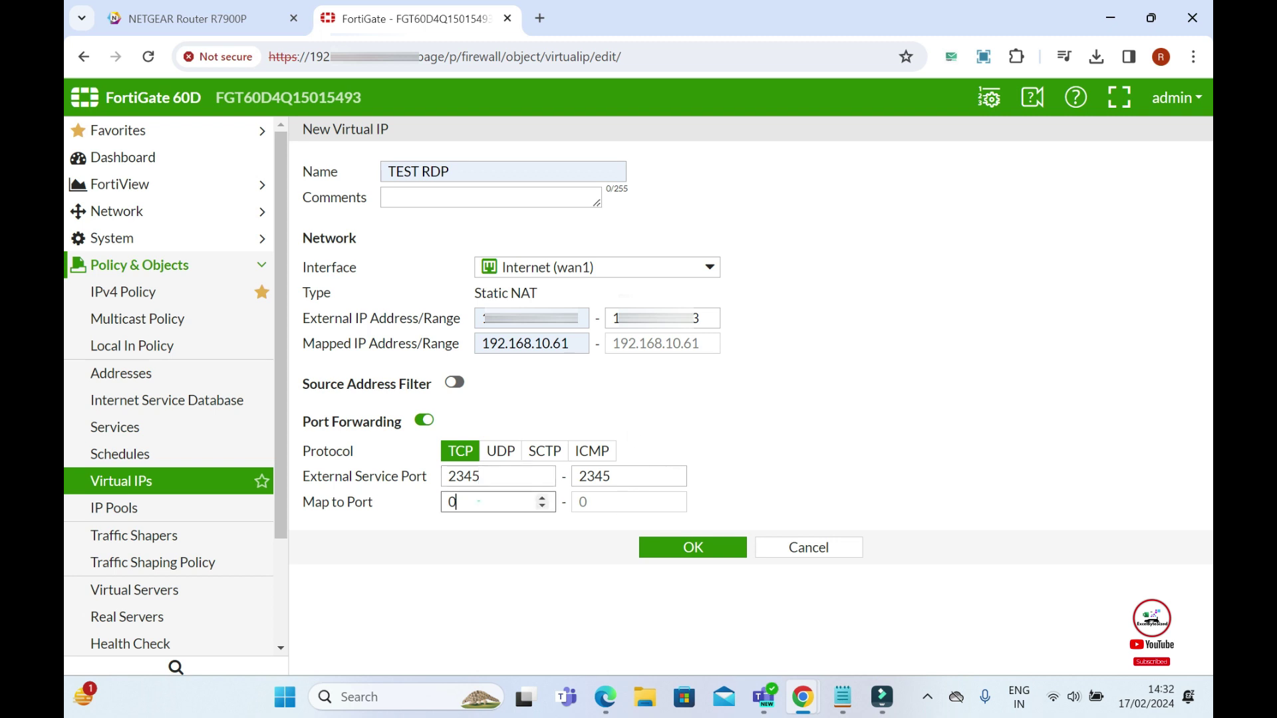
{"action": "key", "text": "BackSpace"}
{"action": "type", "text": "3389"}
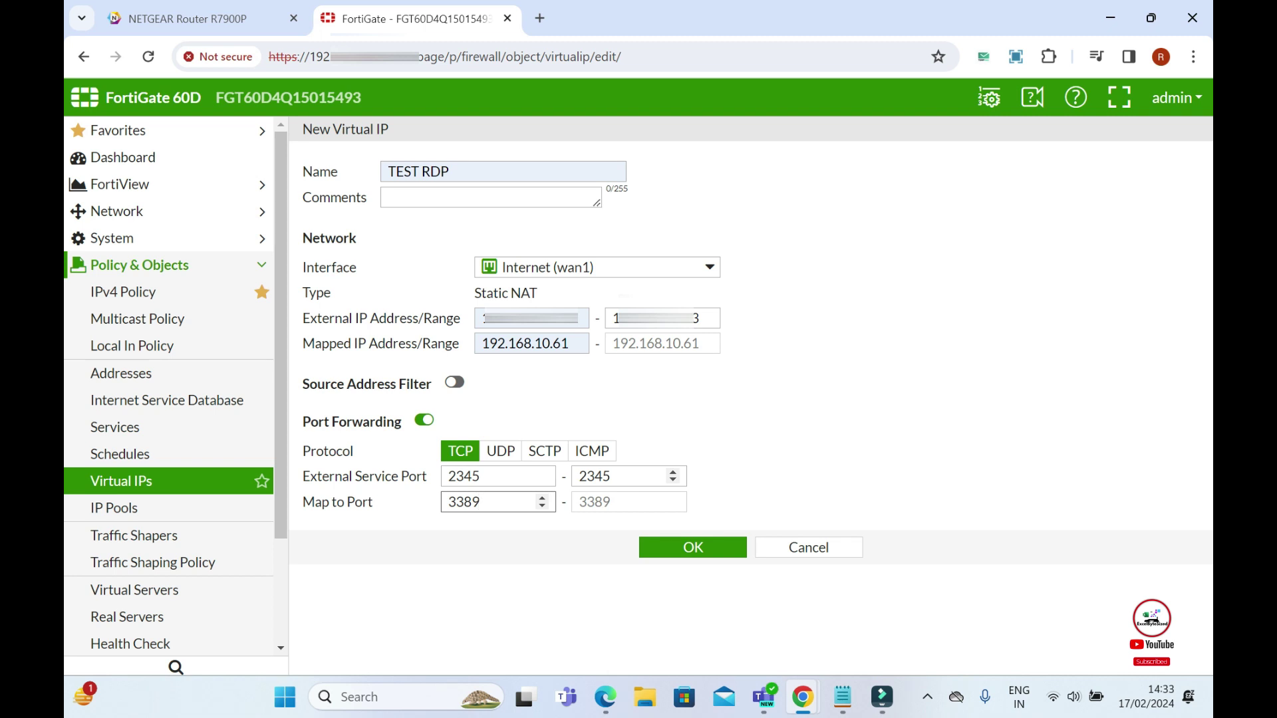
- Save the TEST RDP virtual IP and go to the IPv4 Policy list
{"action": "left_click", "coordinate": [689, 555]}
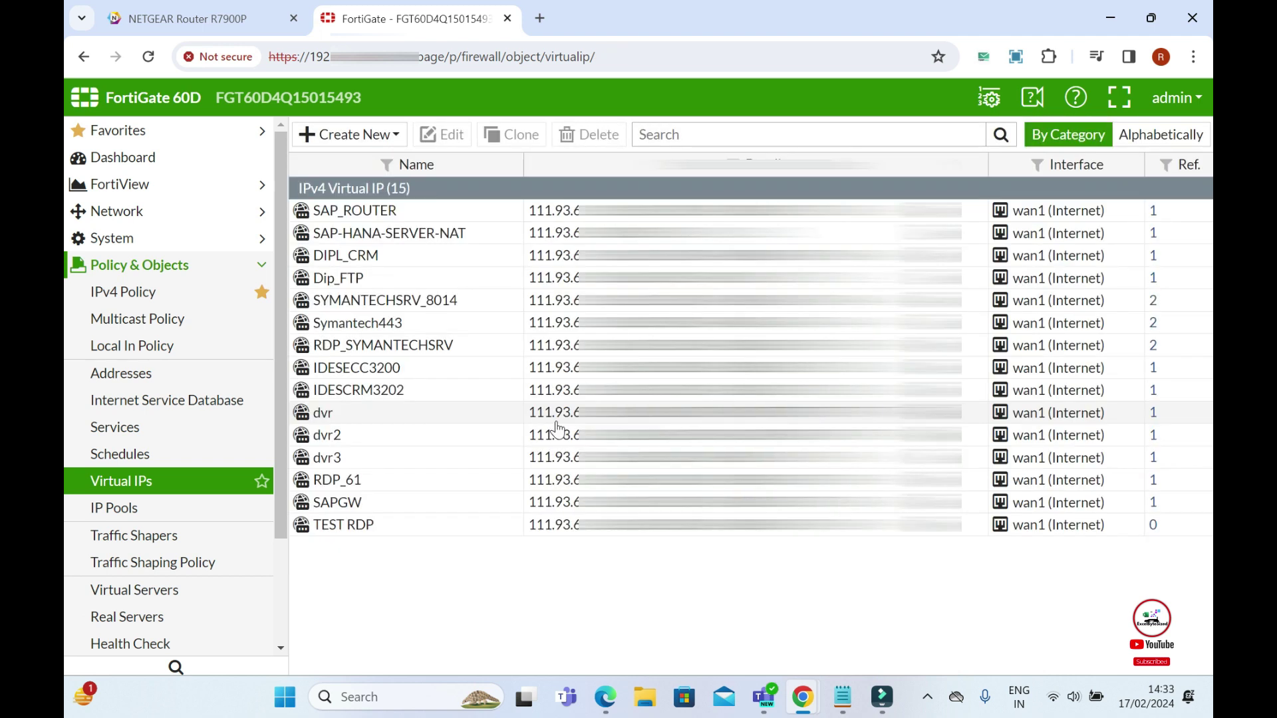
{"action": "left_click", "coordinate": [151, 295]}
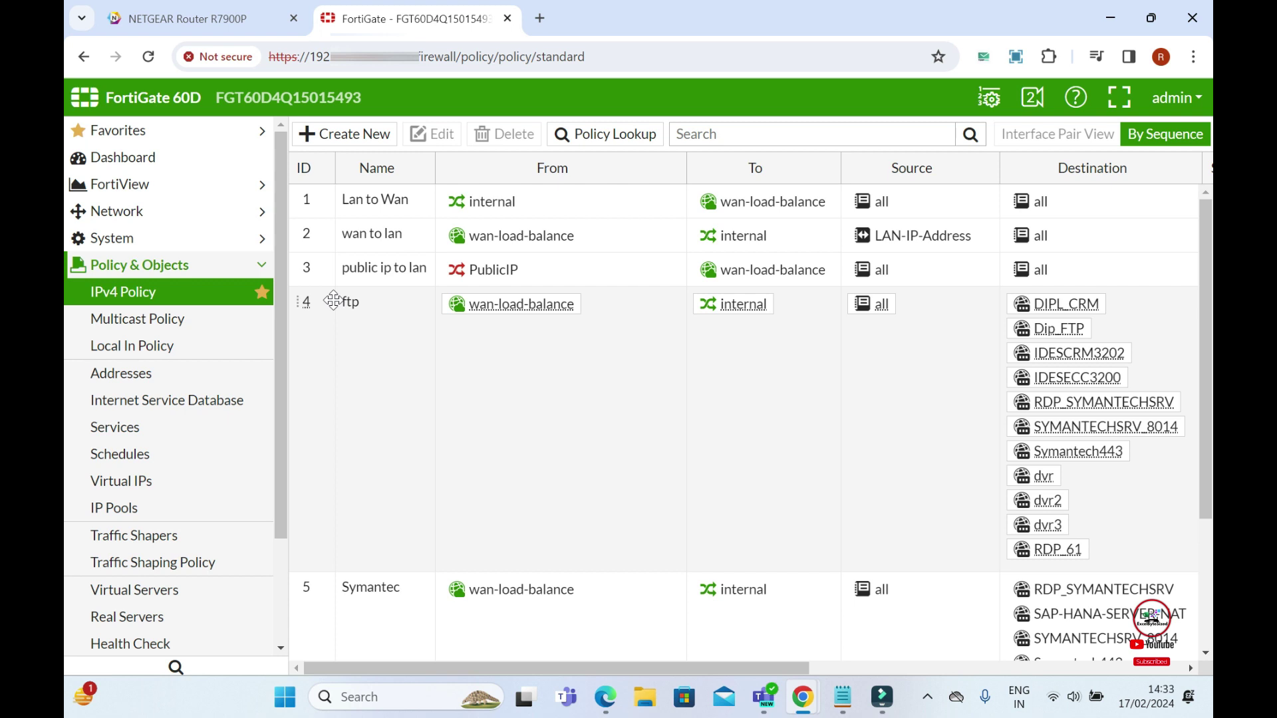
- Add TEST RDP to the ftp policy's (ID 4) destination addresses and save it
{"action": "left_click", "coordinate": [498, 441]}
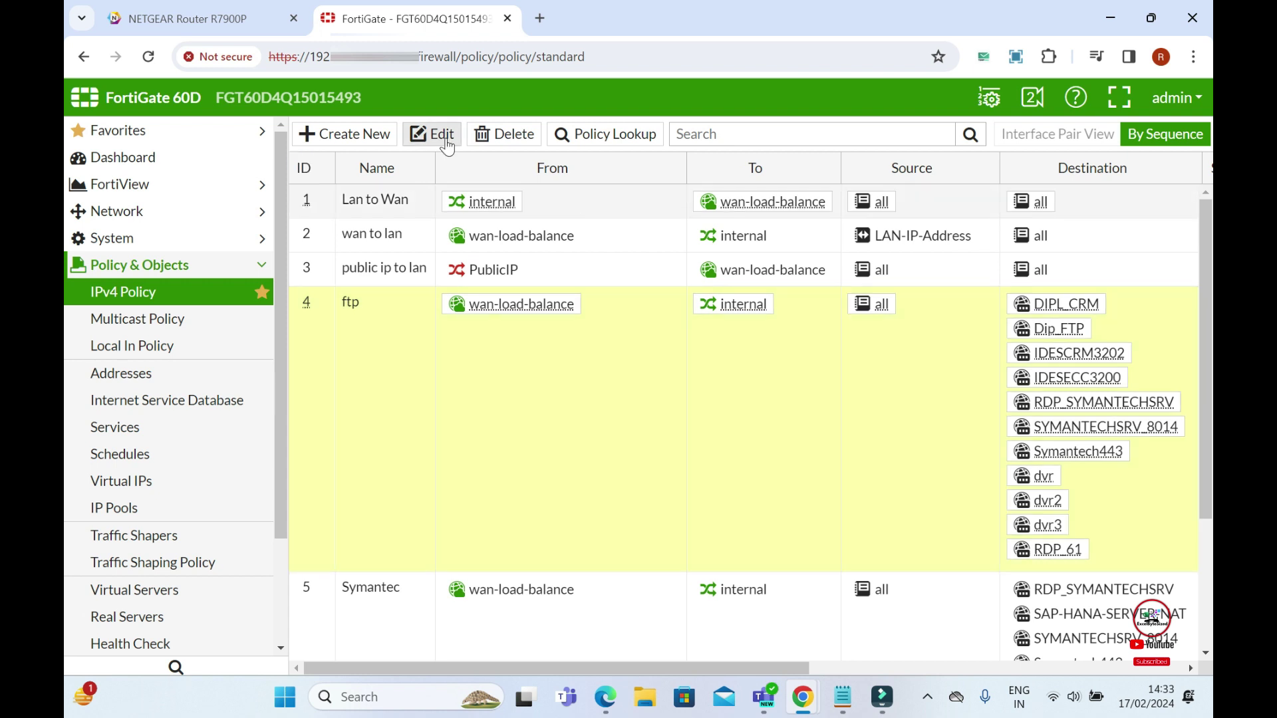
{"action": "left_click", "coordinate": [447, 141]}
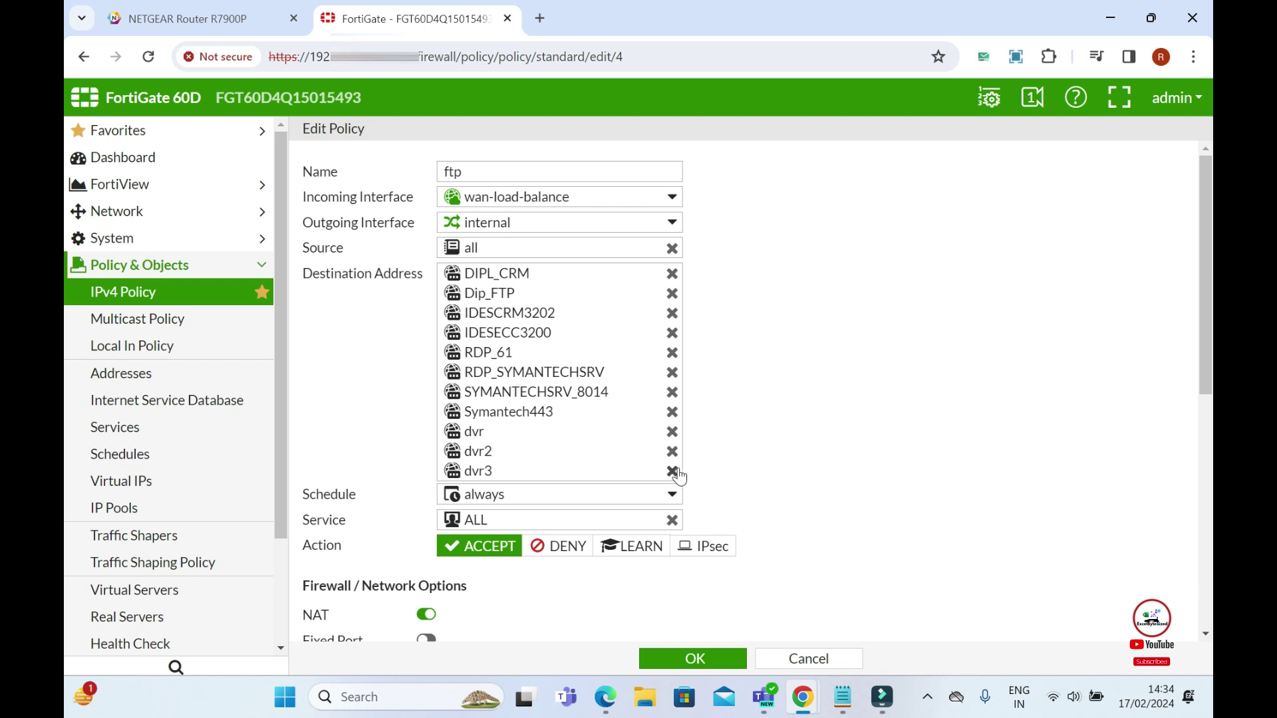
{"action": "left_click", "coordinate": [542, 478]}
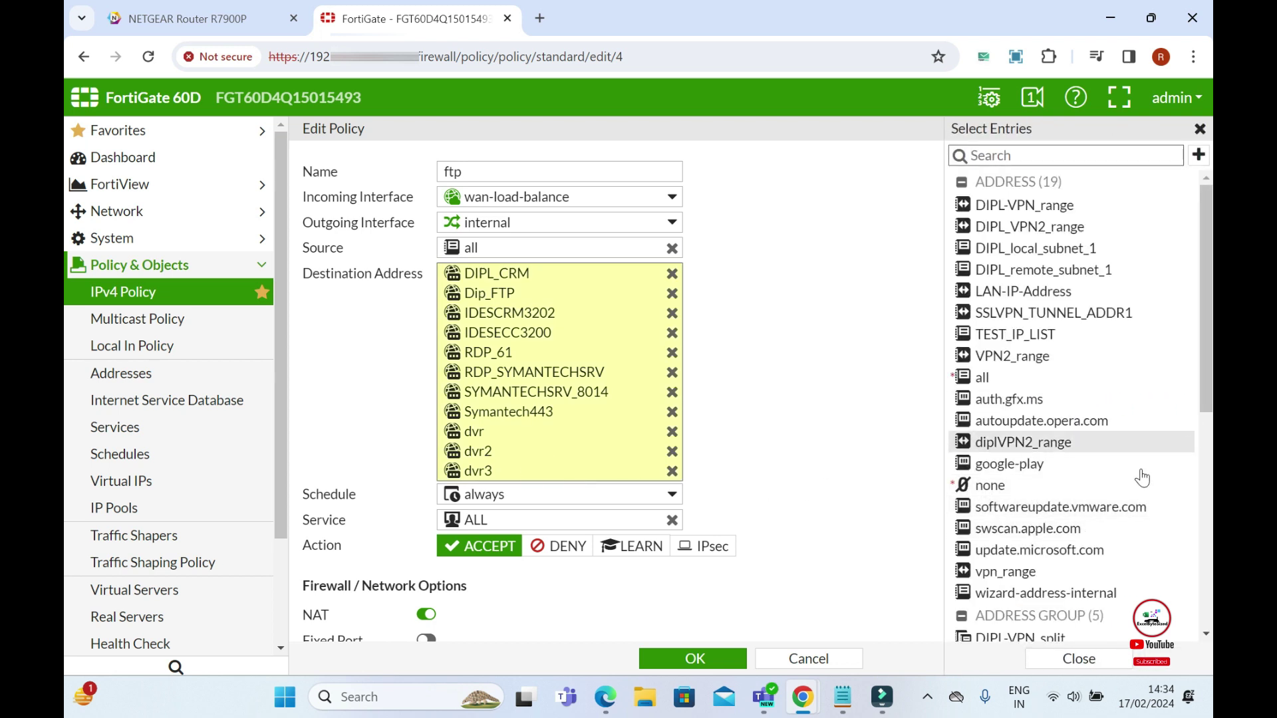
{"action": "scroll", "coordinate": [1071, 399], "scroll_direction": "down", "scroll_amount": 3}
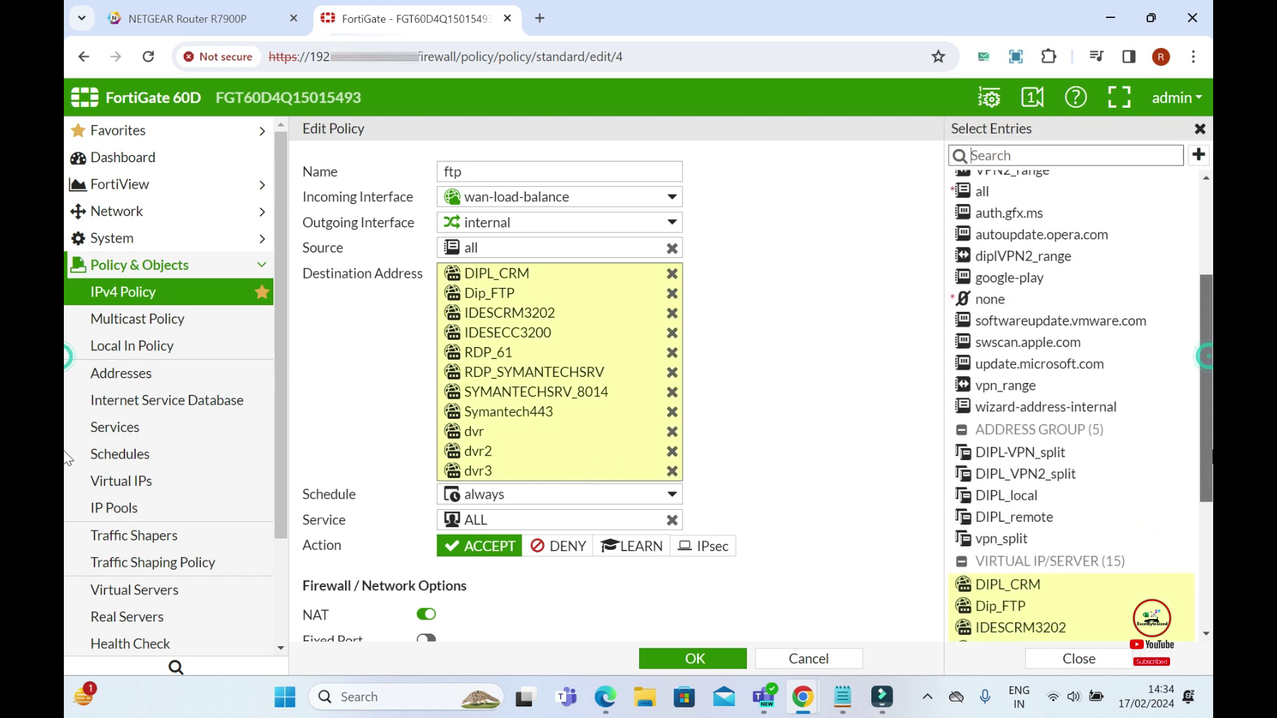
{"action": "scroll", "coordinate": [1169, 425], "scroll_direction": "down", "scroll_amount": 4}
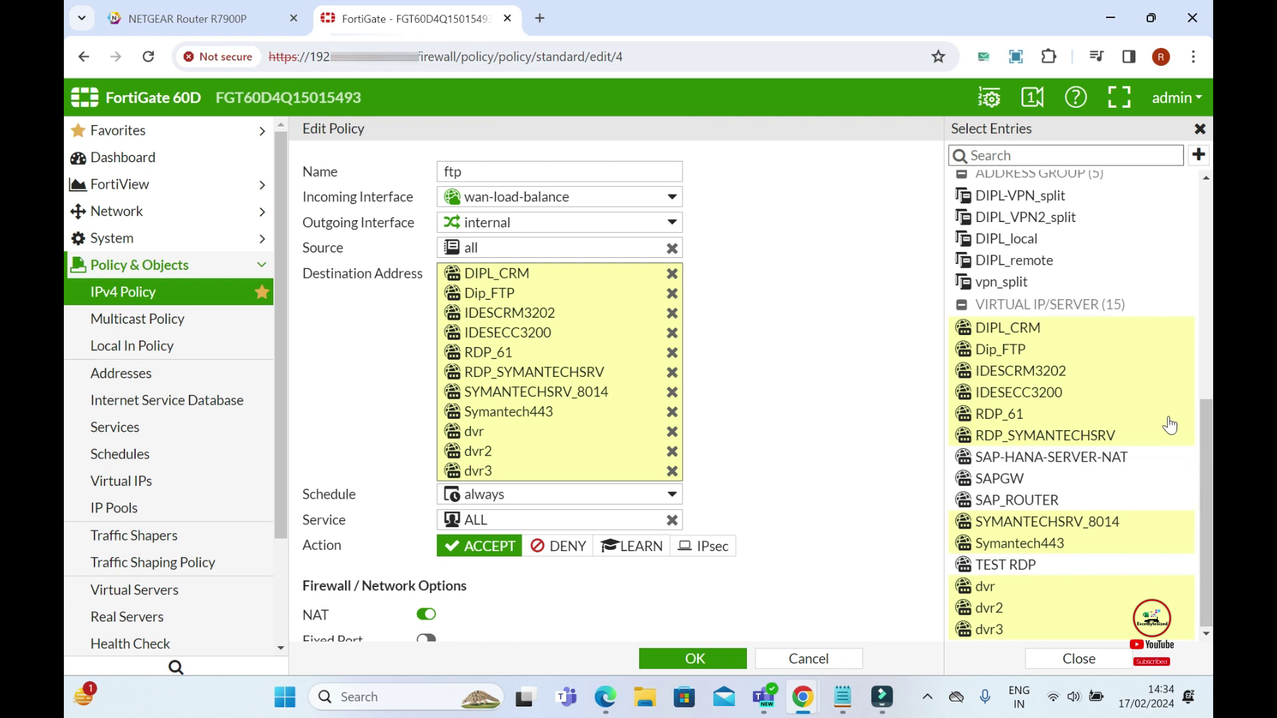
{"action": "left_click", "coordinate": [1040, 578]}
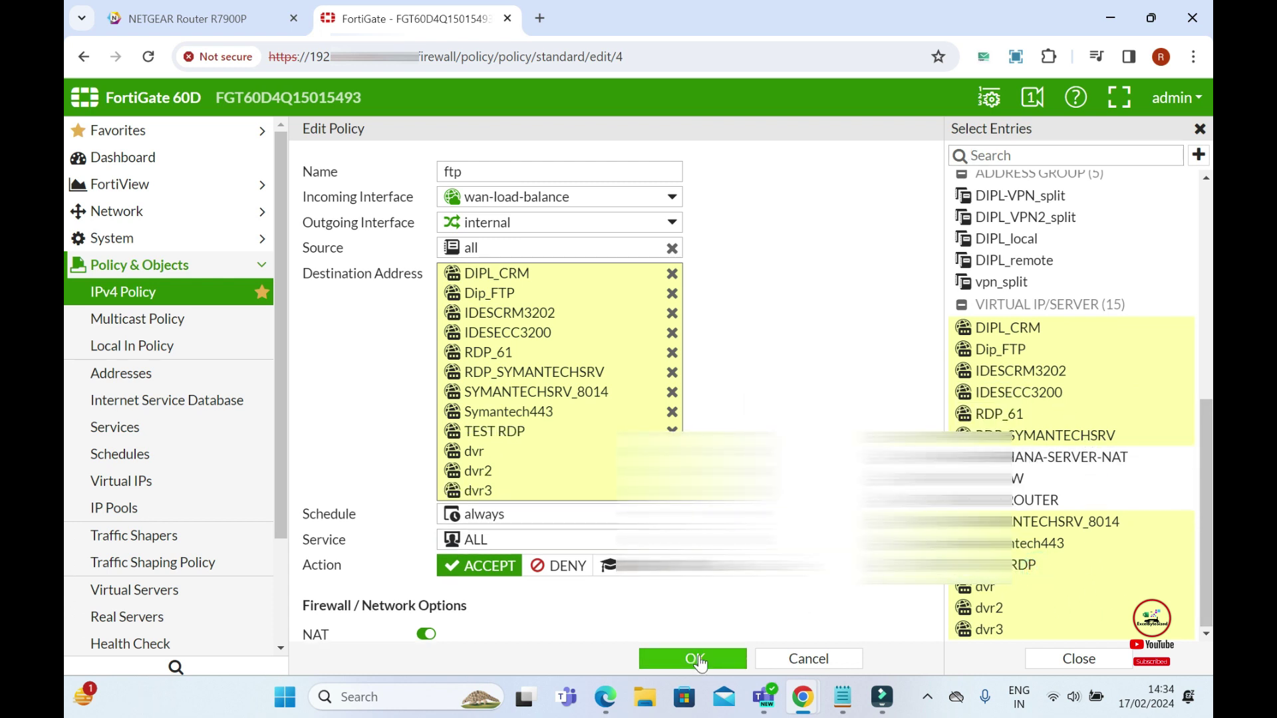
{"action": "left_click", "coordinate": [695, 659]}
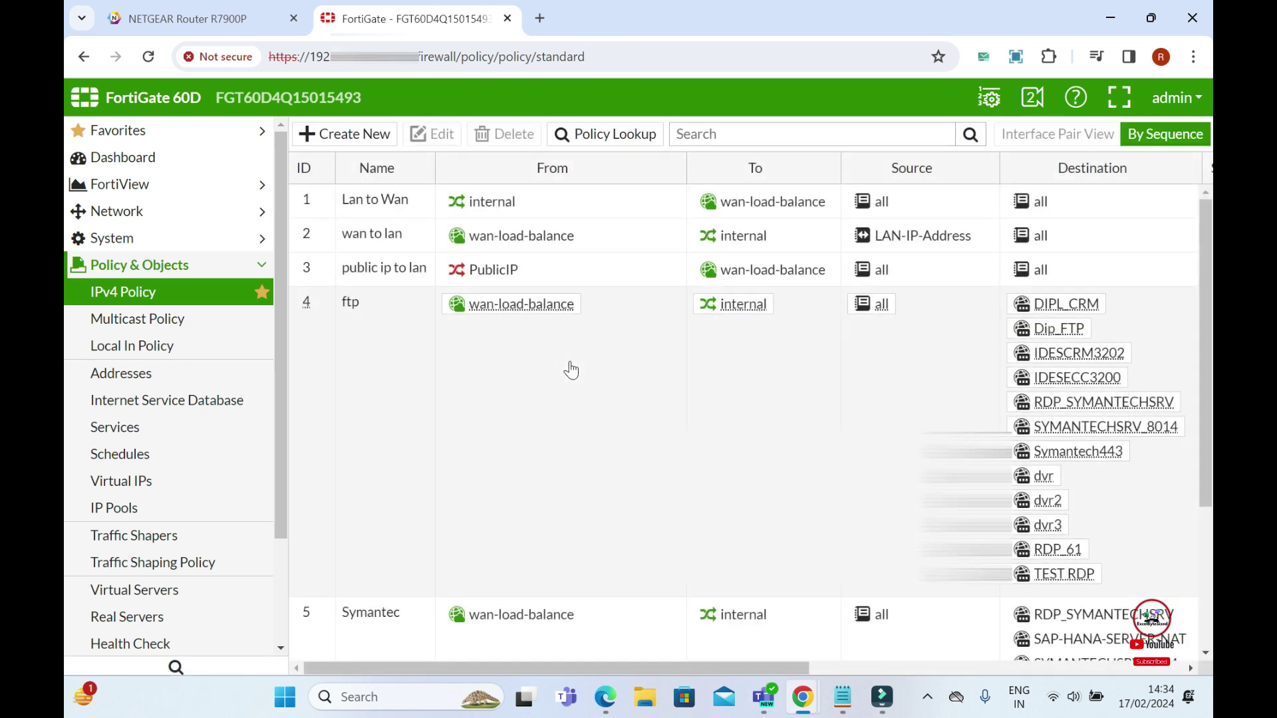
- Check TEST RDP shows 1 reference in the Virtual IPs list, then minimize the browser
{"action": "left_click", "coordinate": [149, 486]}
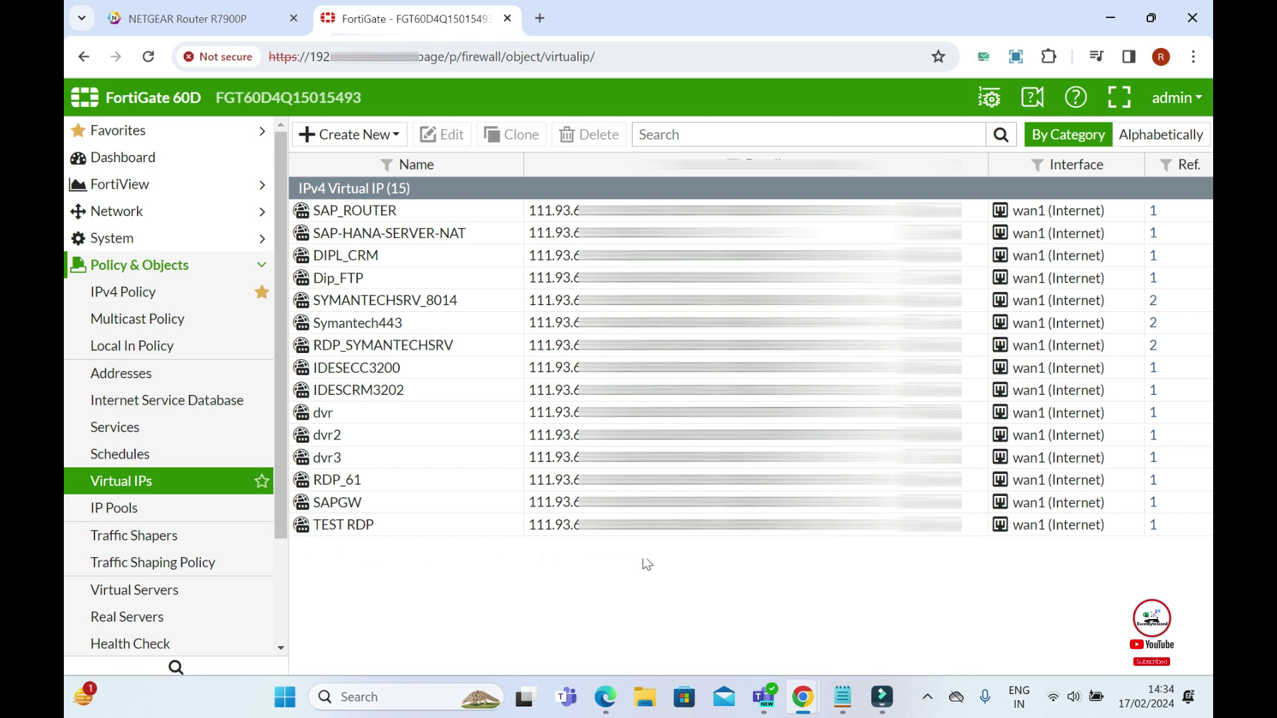
{"action": "left_click", "coordinate": [1115, 18]}
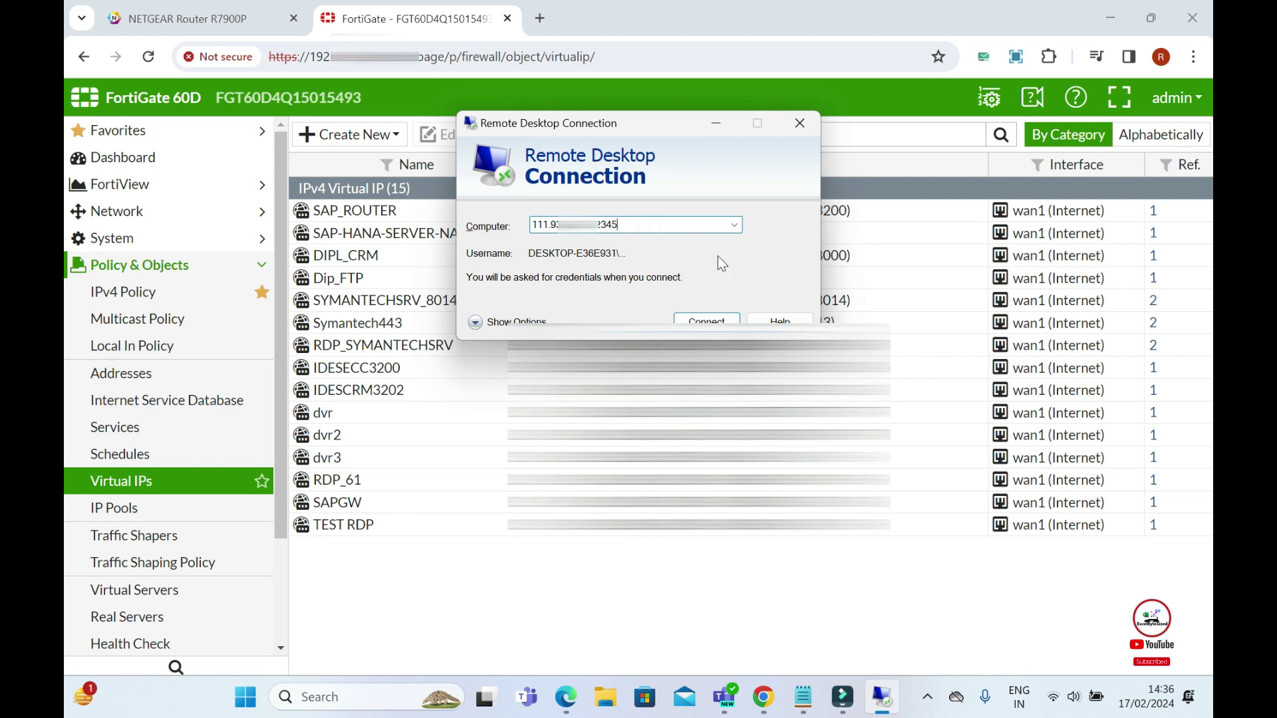
- Connect to the external address on port 2345, sign in, accept the certificate, minimize the session
{"action": "key", "text": "Return"}
{"action": "type", "text": "••••••"}
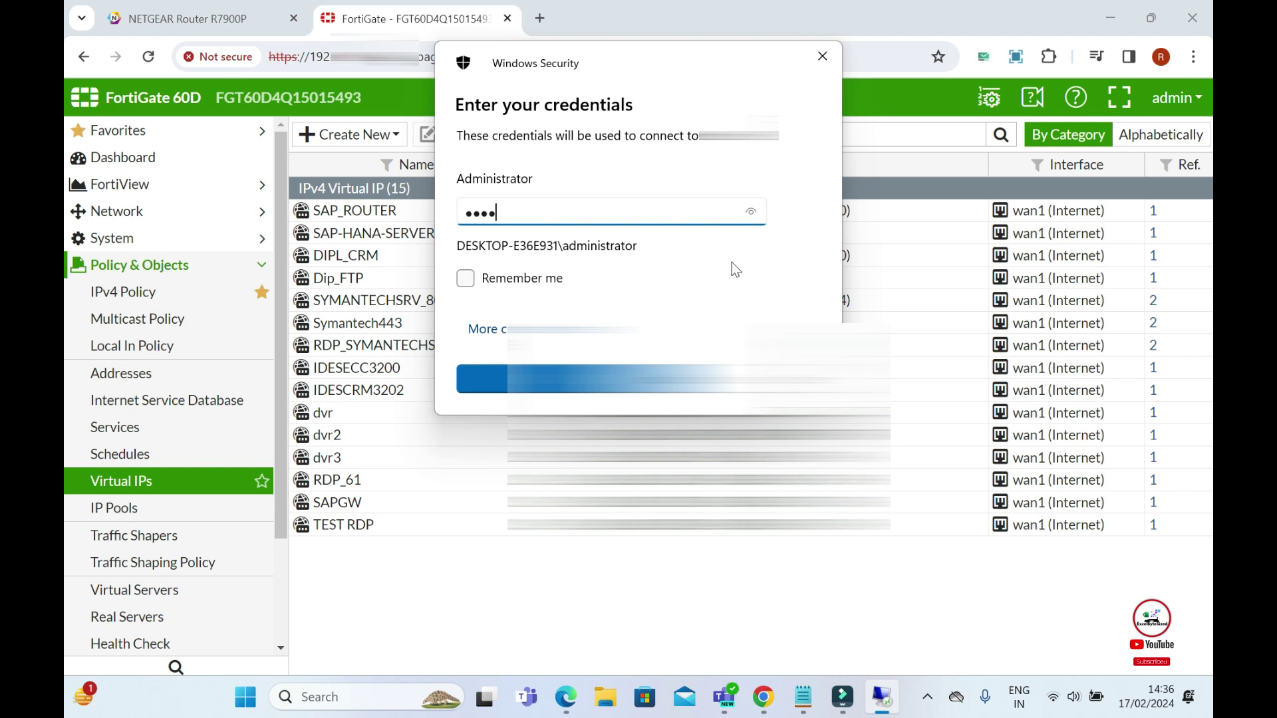
{"action": "type", "text": "•••"}
{"action": "key", "text": "Return"}
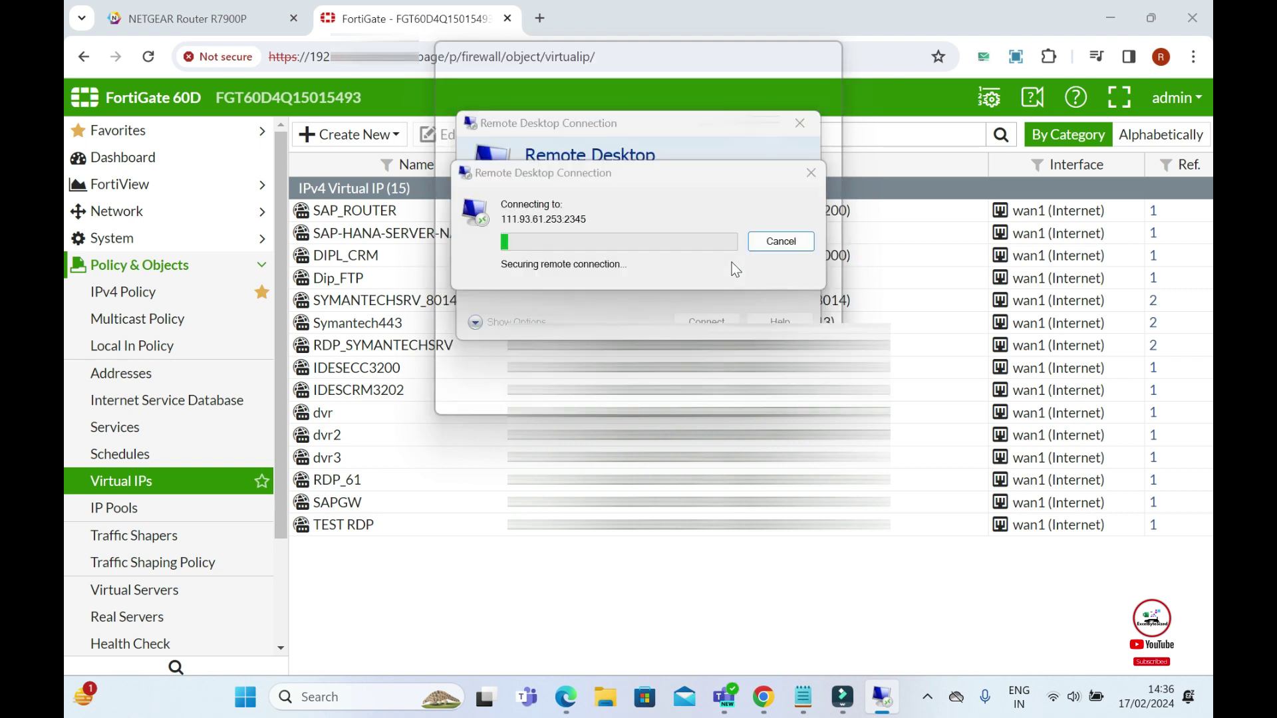
{"action": "key", "text": "Return"}
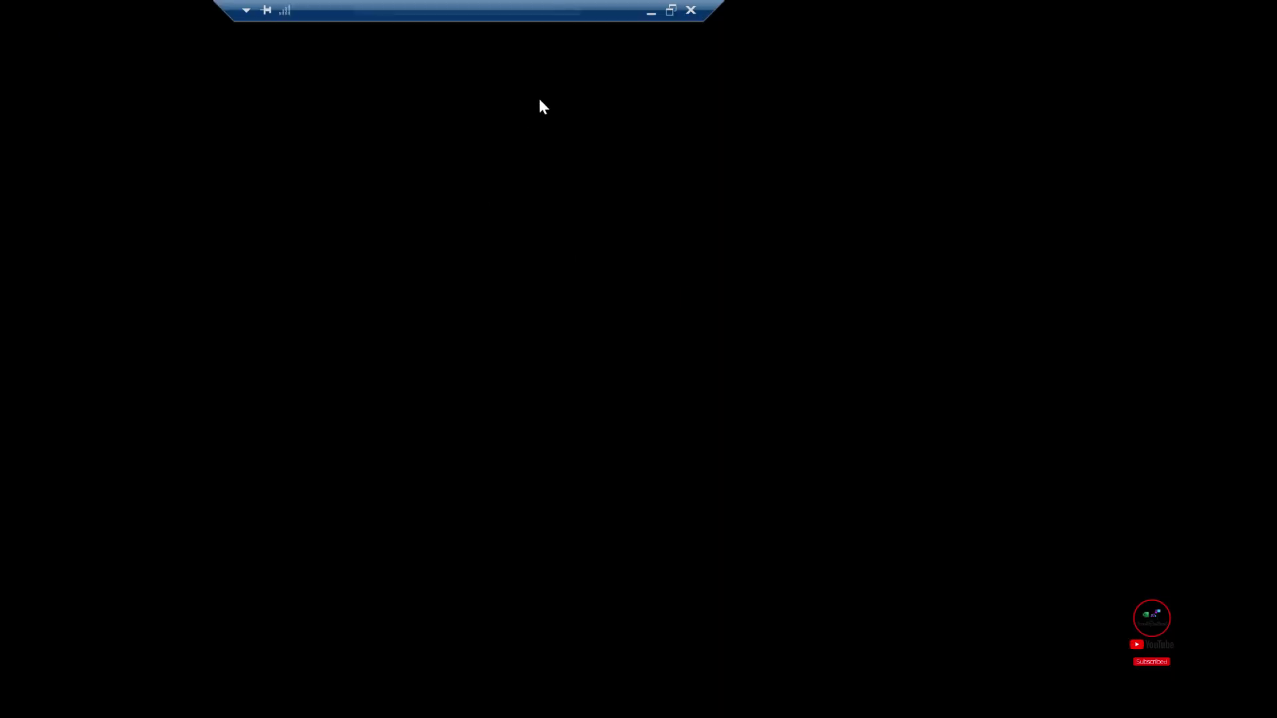
{"action": "left_click", "coordinate": [651, 12]}
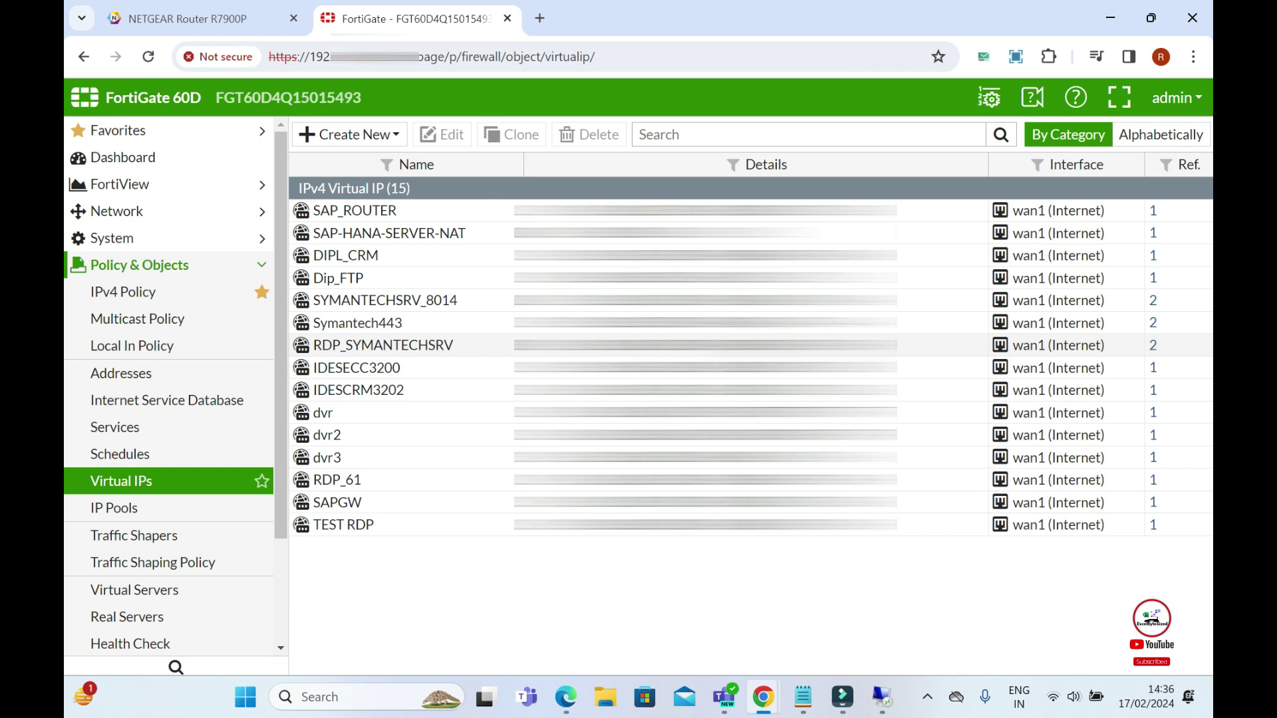
- Relaunch Remote Desktop via mstsc, sign in with the administrator password, and accept the certificate
{"action": "key", "text": "super+r"}
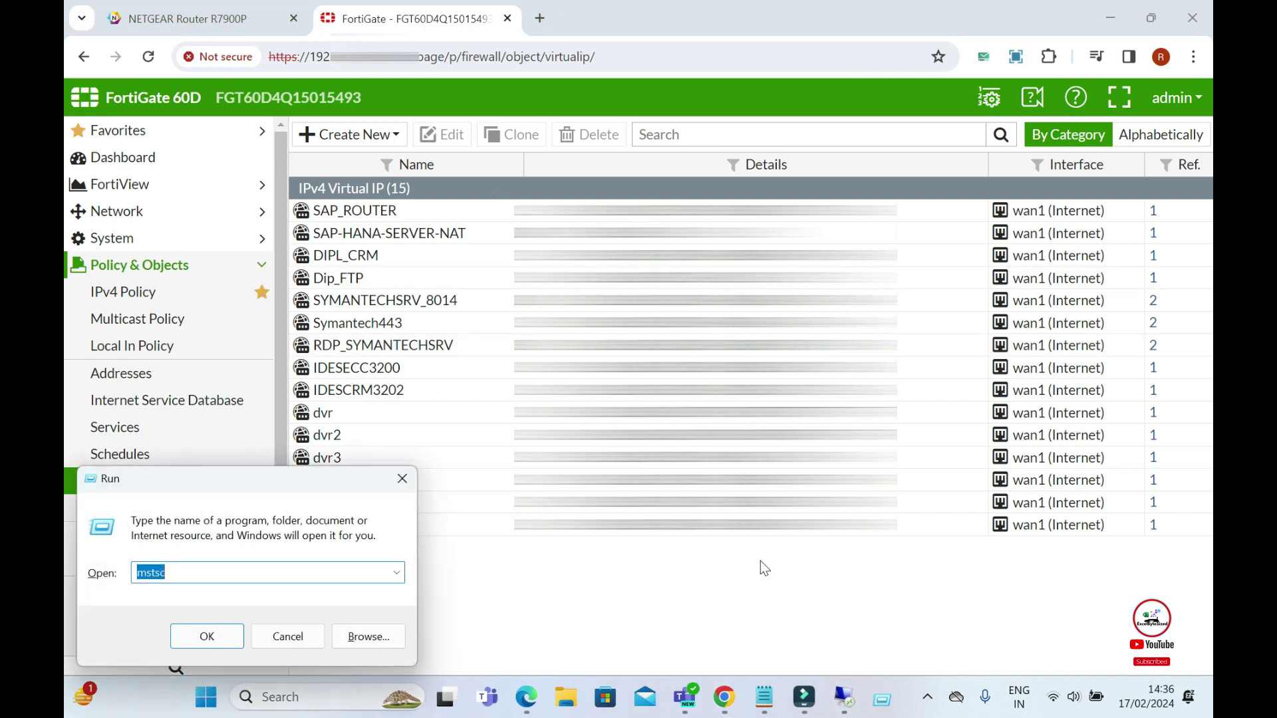
{"action": "key", "text": "Return"}
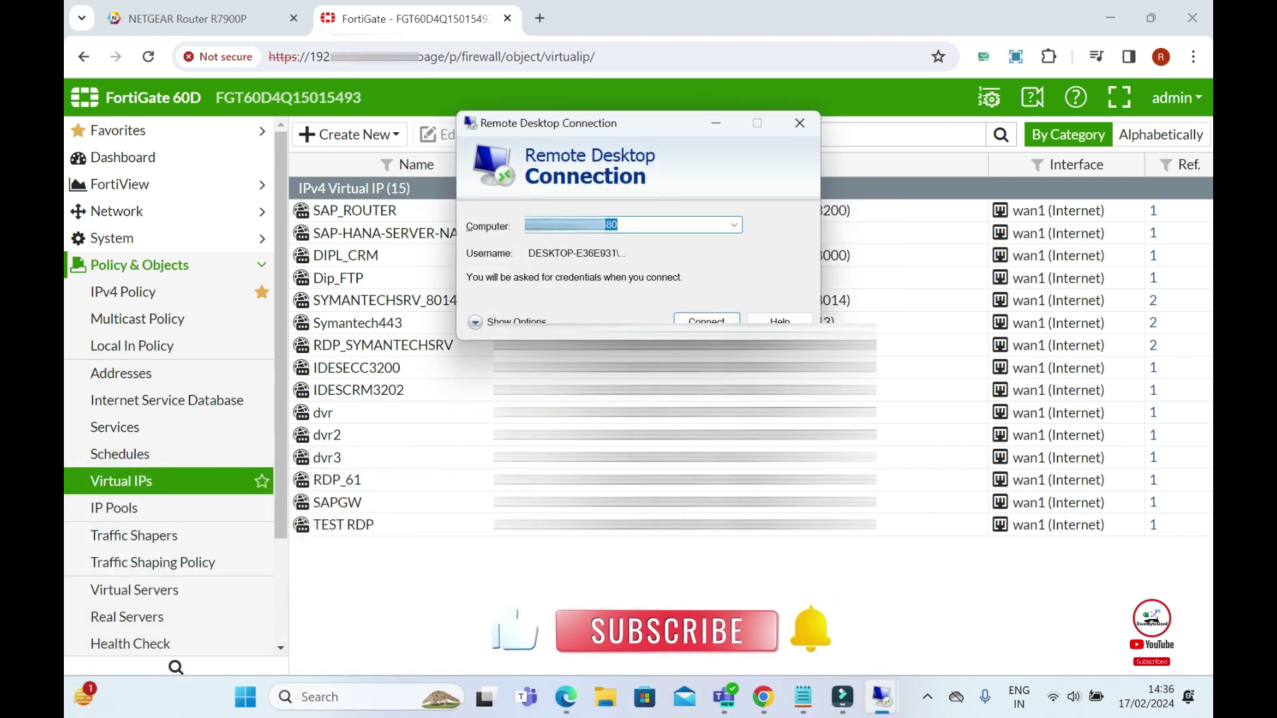
{"action": "left_click", "coordinate": [706, 320]}
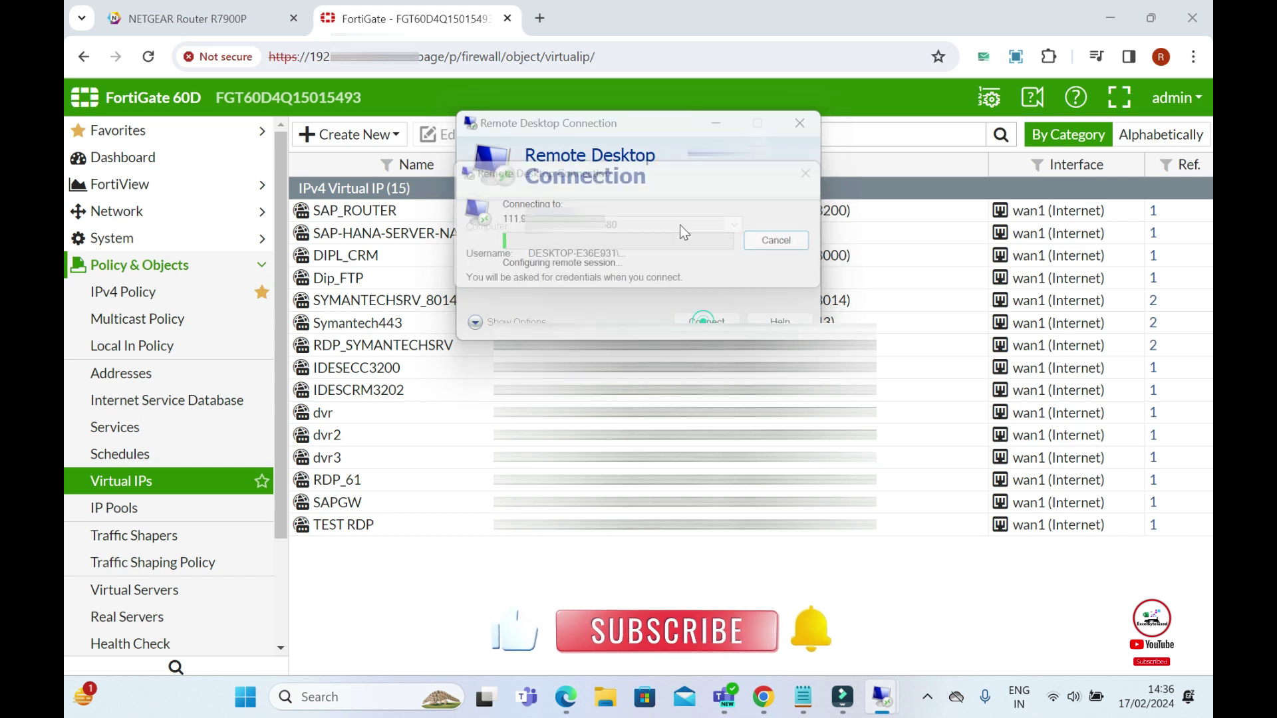
{"action": "type", "text": "****"}
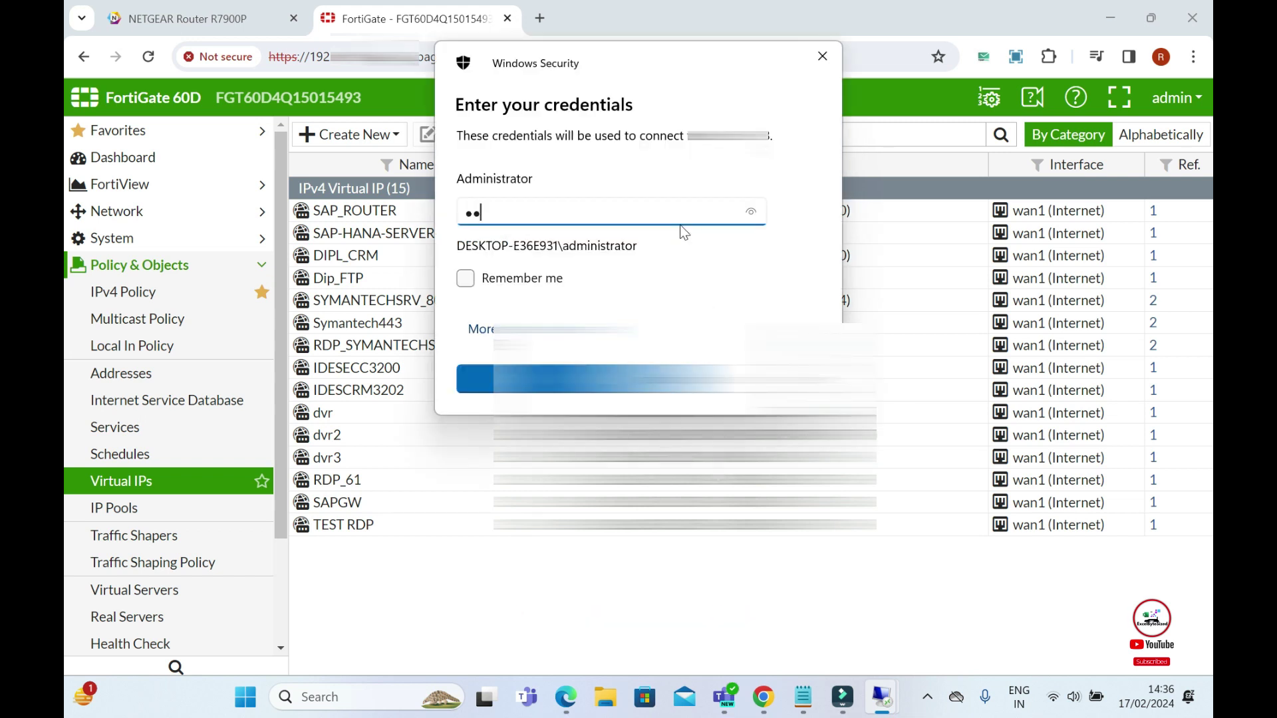
{"action": "type", "text": "*****"}
{"action": "key", "text": "Return"}
{"action": "left_click", "coordinate": [694, 384]}
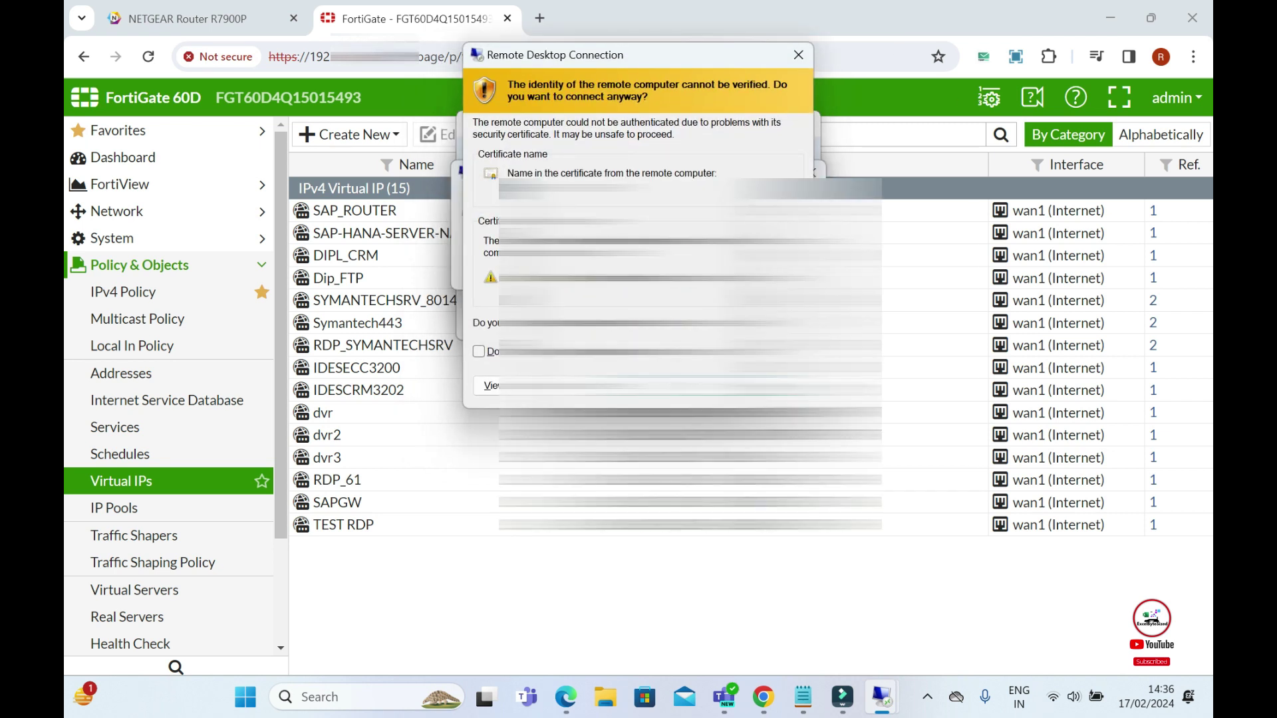